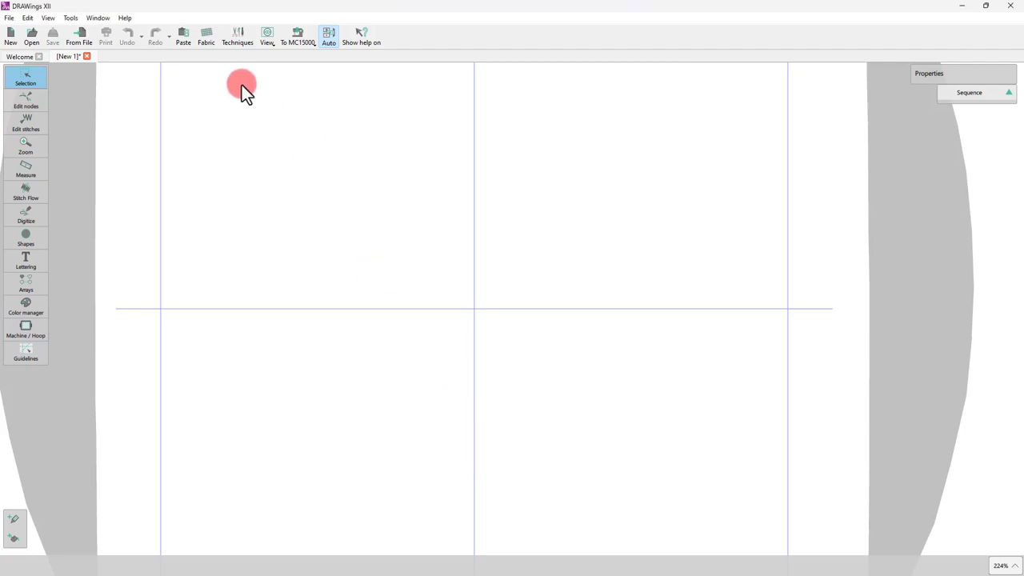
Set the fabric's embroidery category to Normal.
left_click(206, 36)
left_click(401, 222)
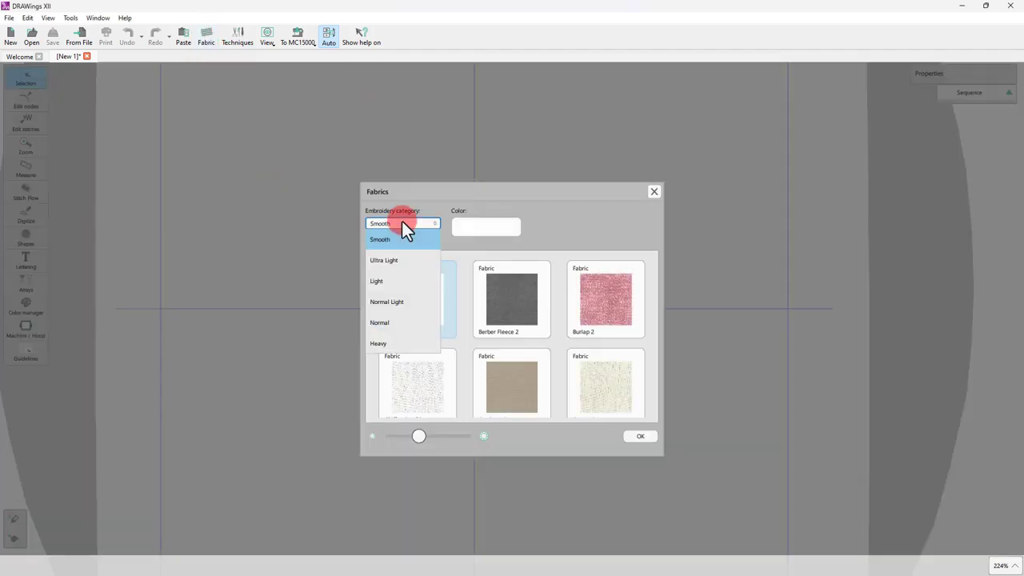
left_click(393, 320)
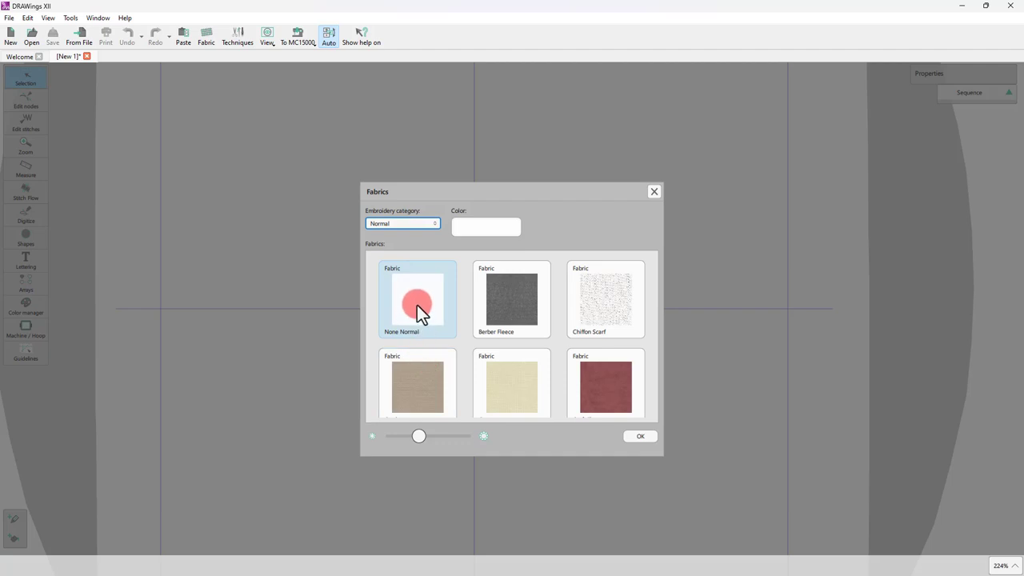
left_click(632, 438)
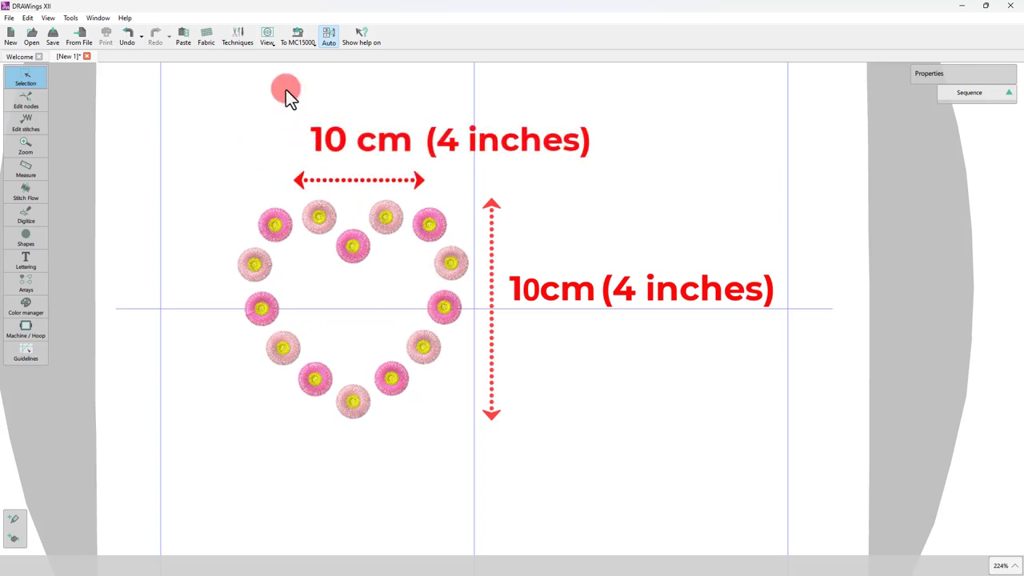
Keep the Janome MC15000 SQ14 140×140 mm hoop.
left_click(297, 36)
left_click(308, 57)
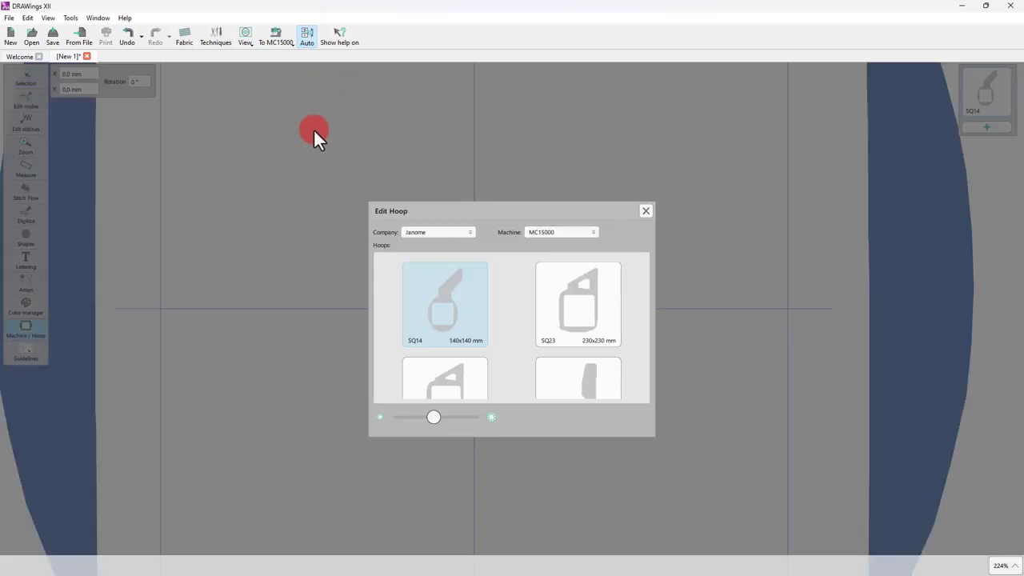
double_click(441, 298)
left_click(28, 83)
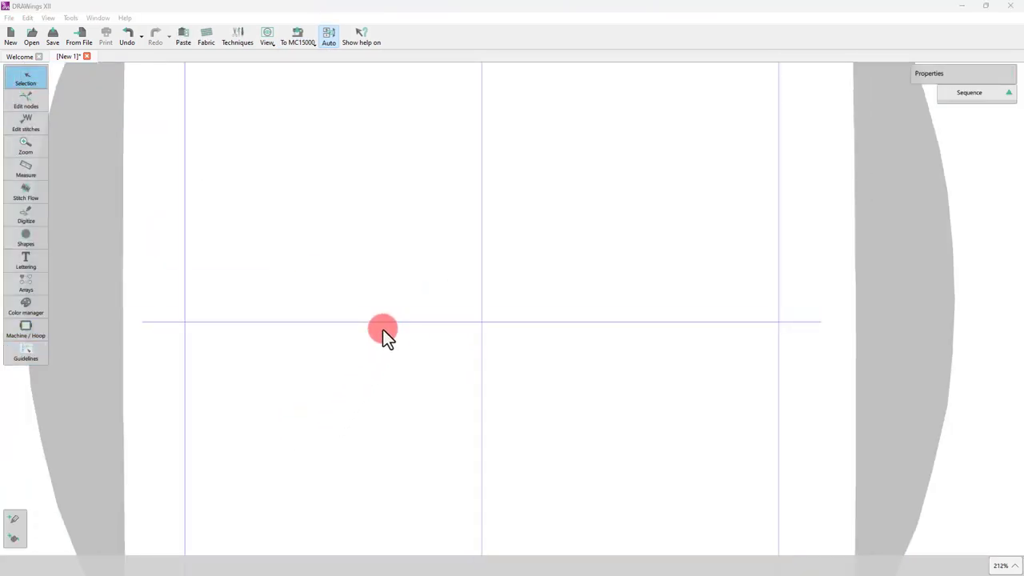
Draw a perfect circle in the hoop's upper left and set it proportionally to 16 mm high.
left_click(32, 237)
left_click_drag(228, 188, 328, 279)
key("ctrl")
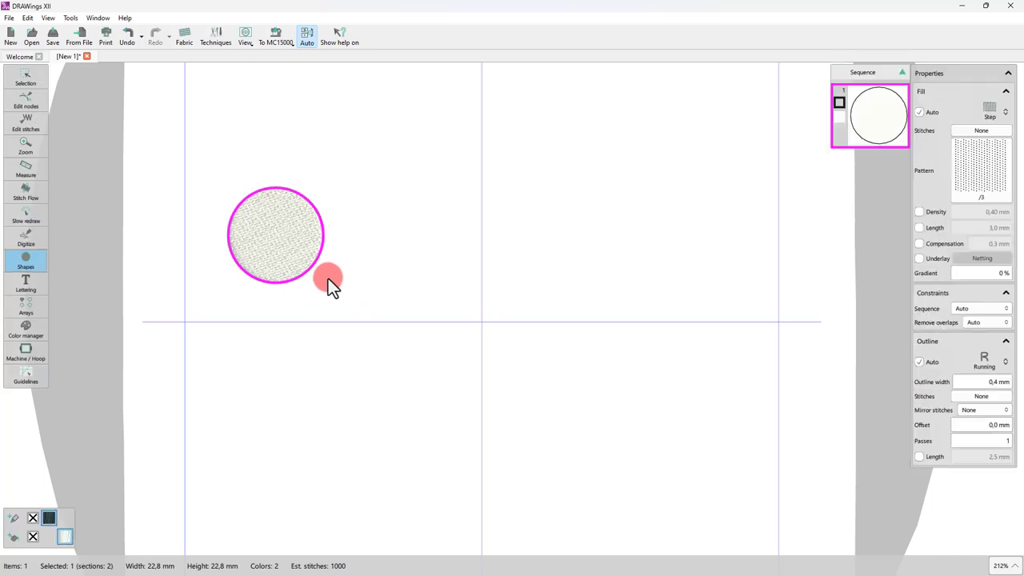
key("Escape")
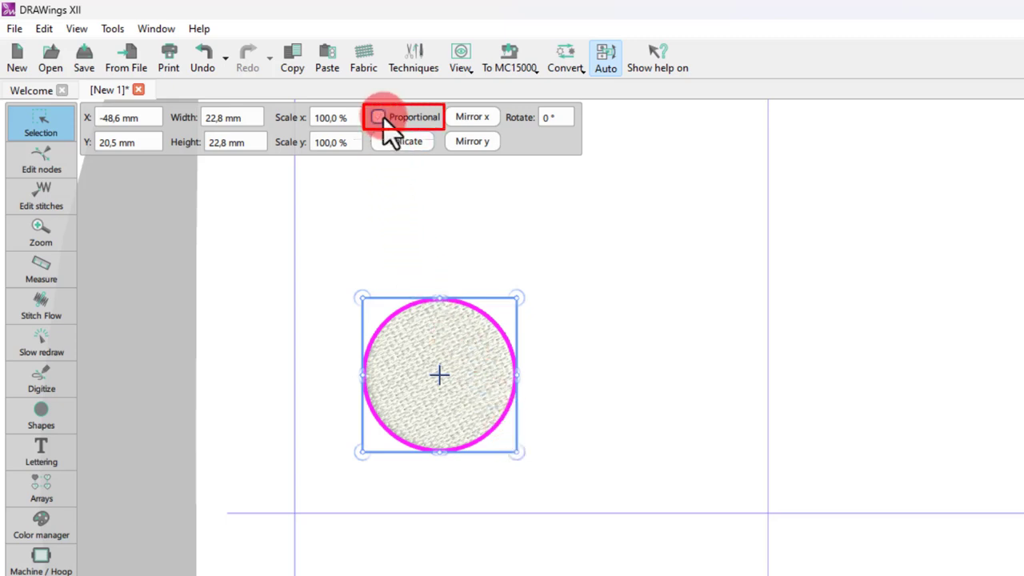
double_click(220, 142)
type("16")
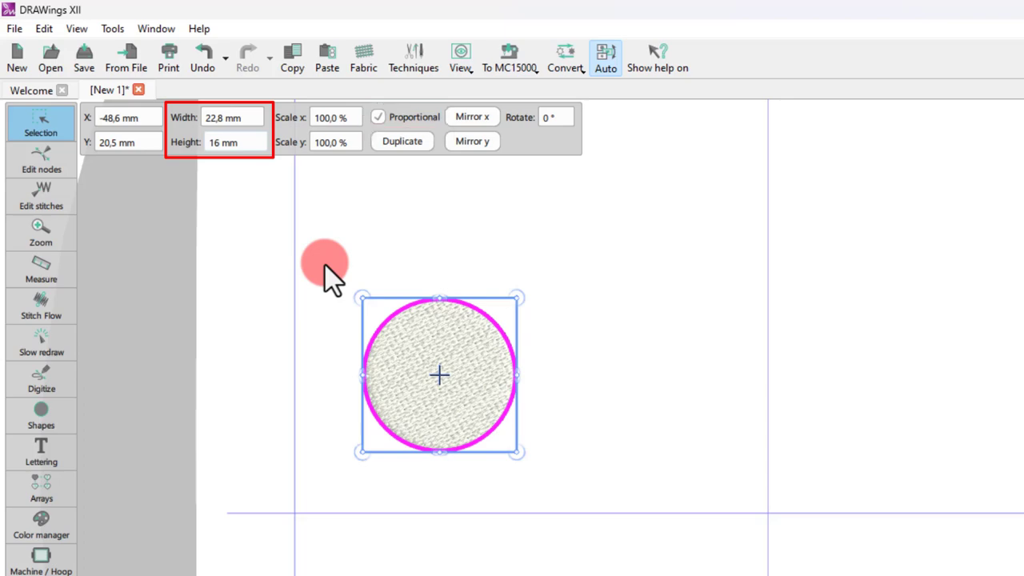
key("Return")
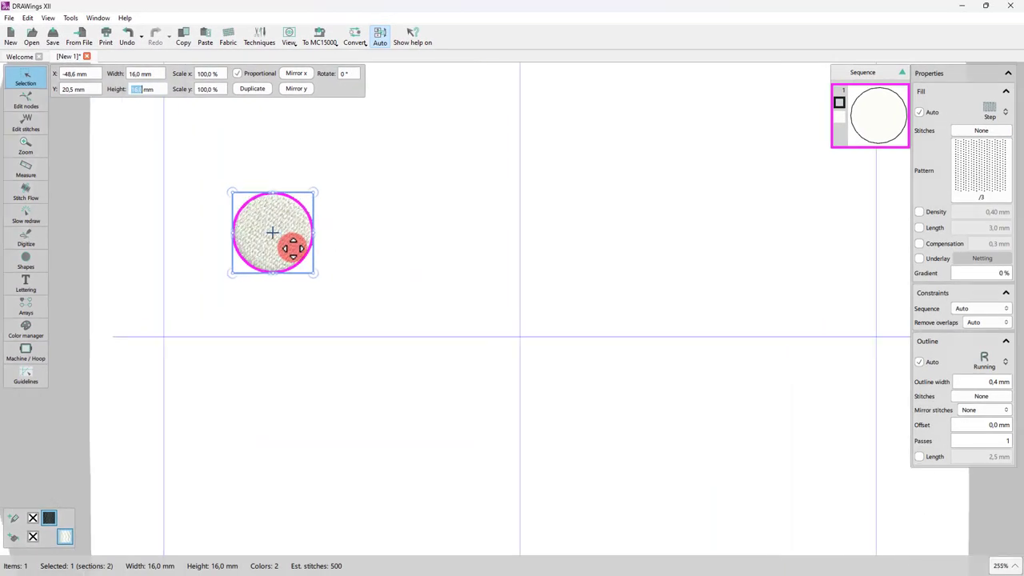
scroll(268, 234, "up", 2)
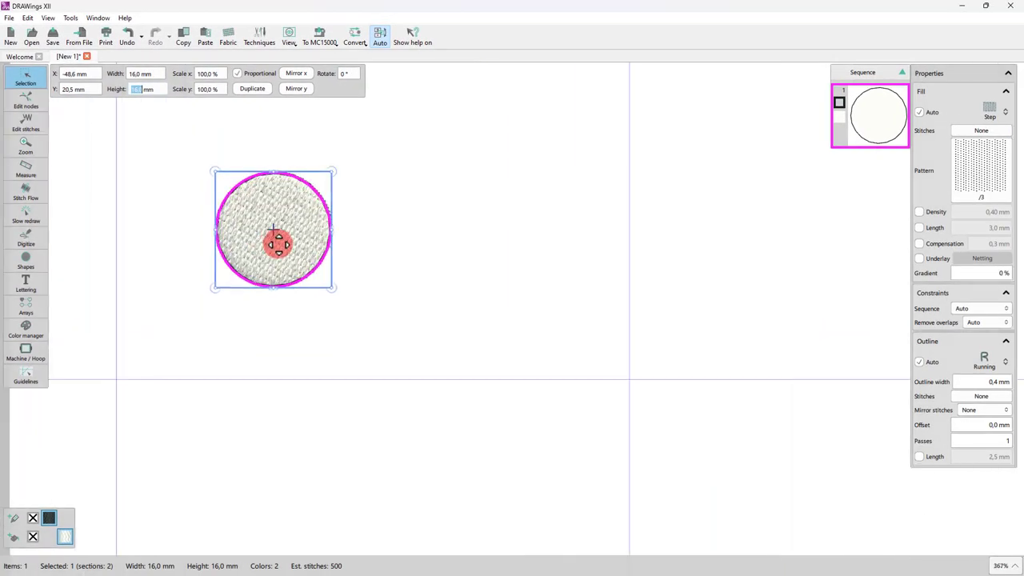
Remove the circle's outline, switch its fill to Satin and add Tacking underlay.
left_click(33, 520)
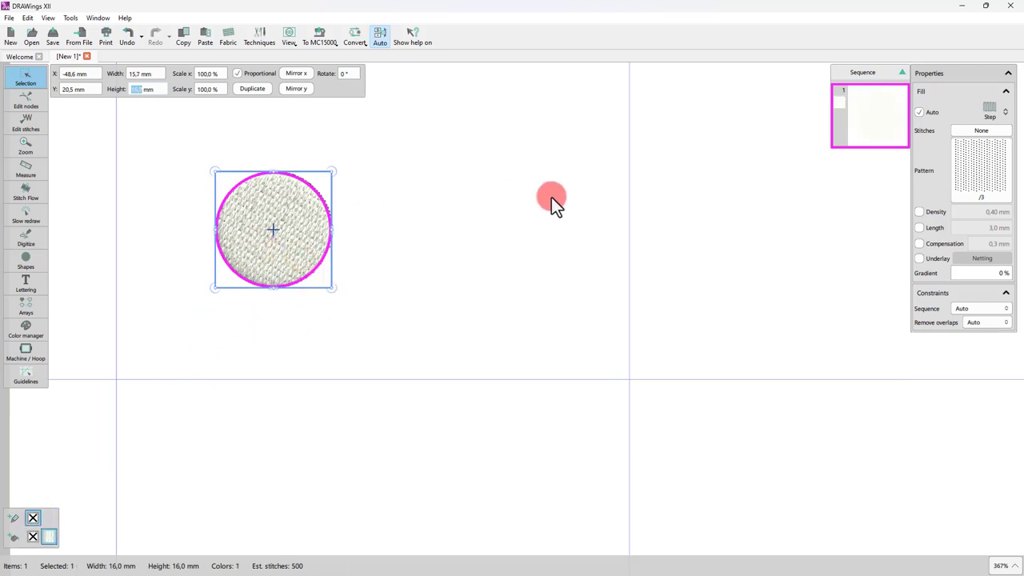
left_click(1000, 109)
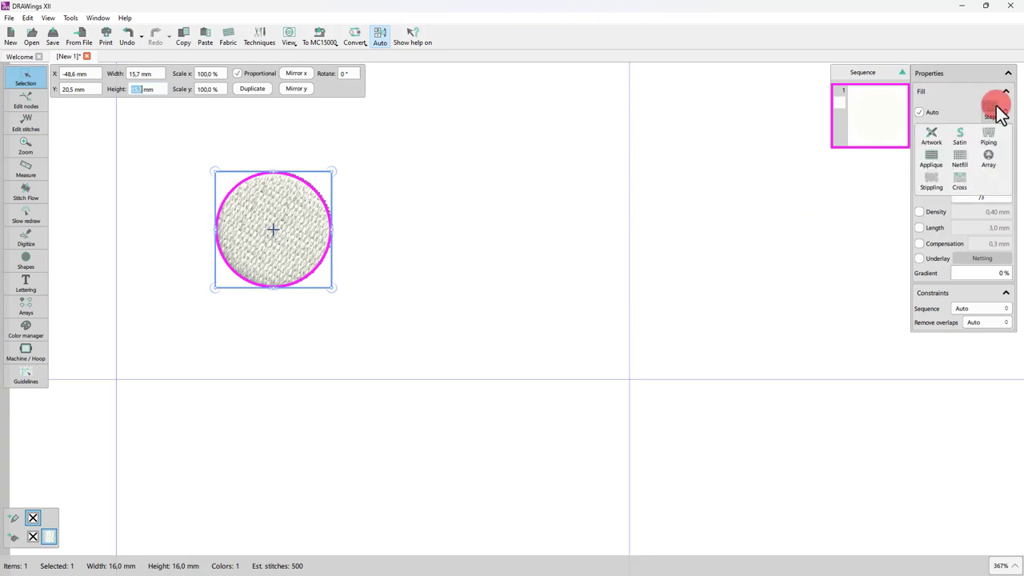
left_click(960, 136)
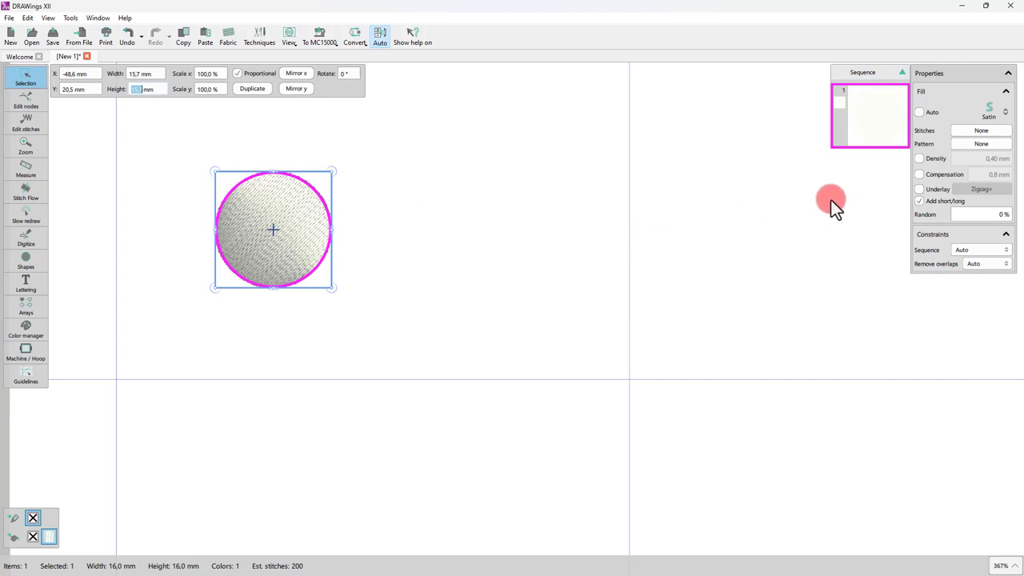
left_click(920, 188)
left_click(989, 190)
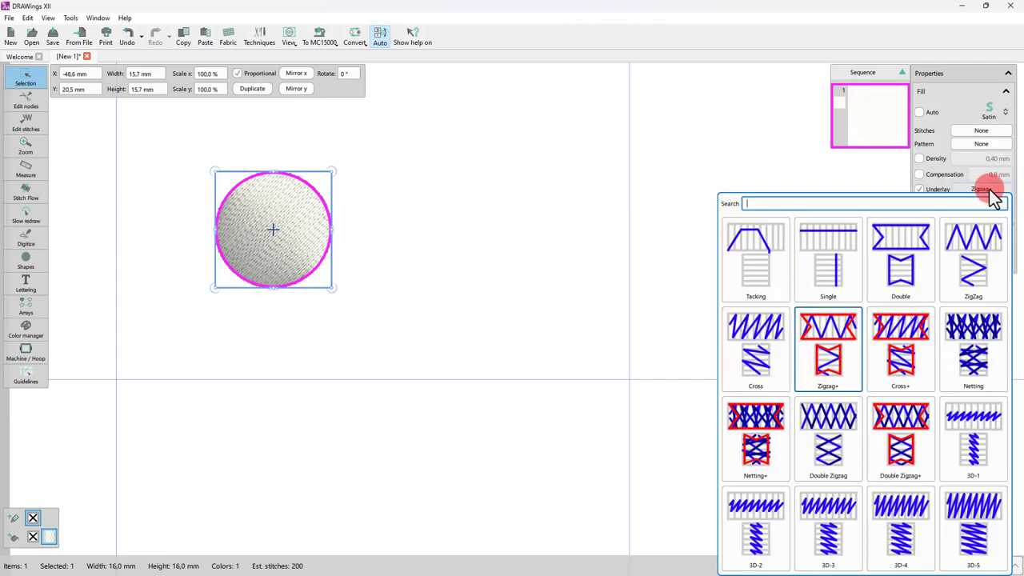
left_click(744, 276)
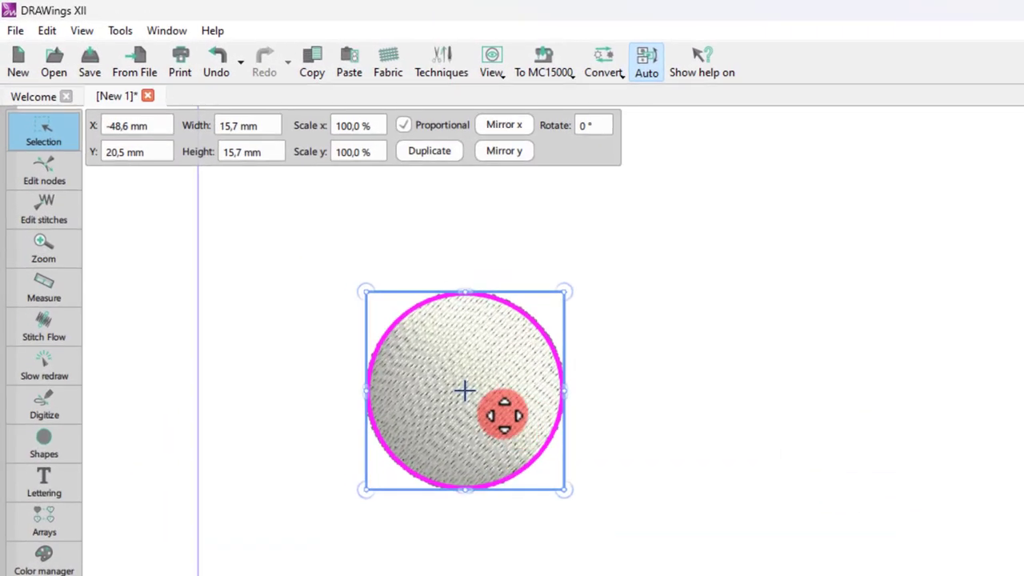
Duplicate the circle, scale the copy to 30 % and colour it pale yellow.
left_click(423, 155)
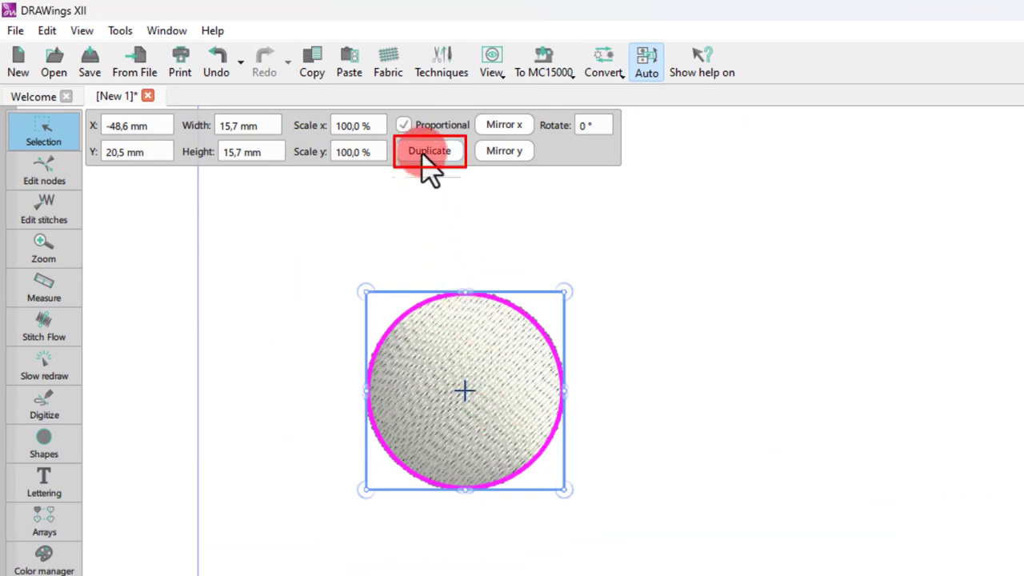
mouse_move(528, 361)
left_mouse_down()
mouse_move(528, 386)
mouse_move(516, 375)
left_mouse_up()
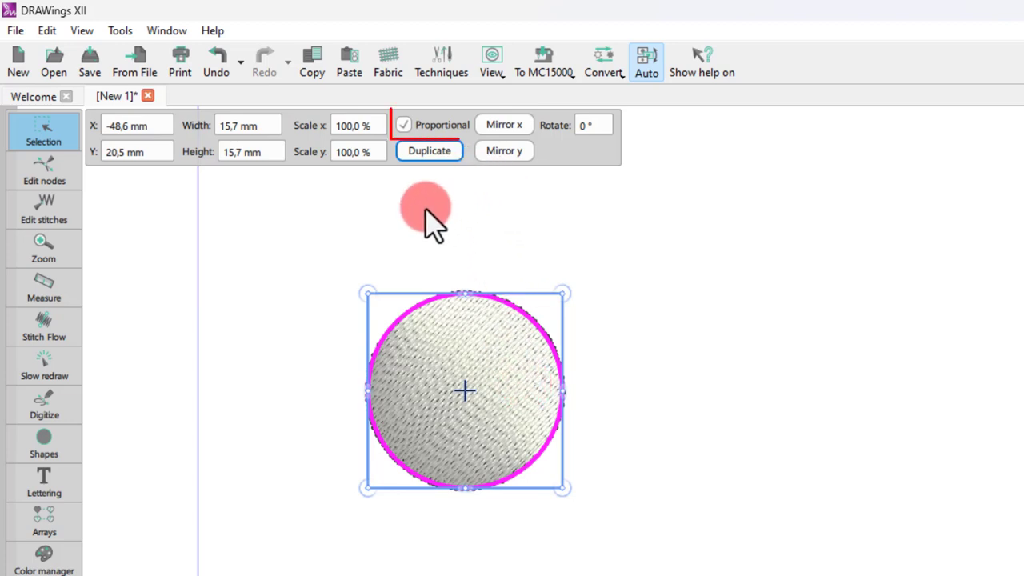
double_click(354, 151)
type("30")
key("Return")
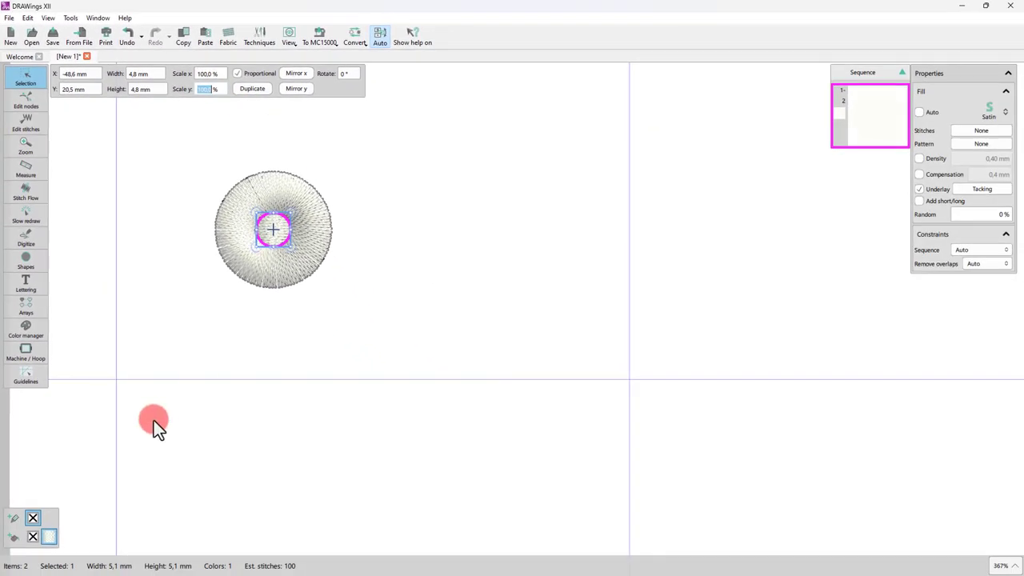
right_click(46, 538)
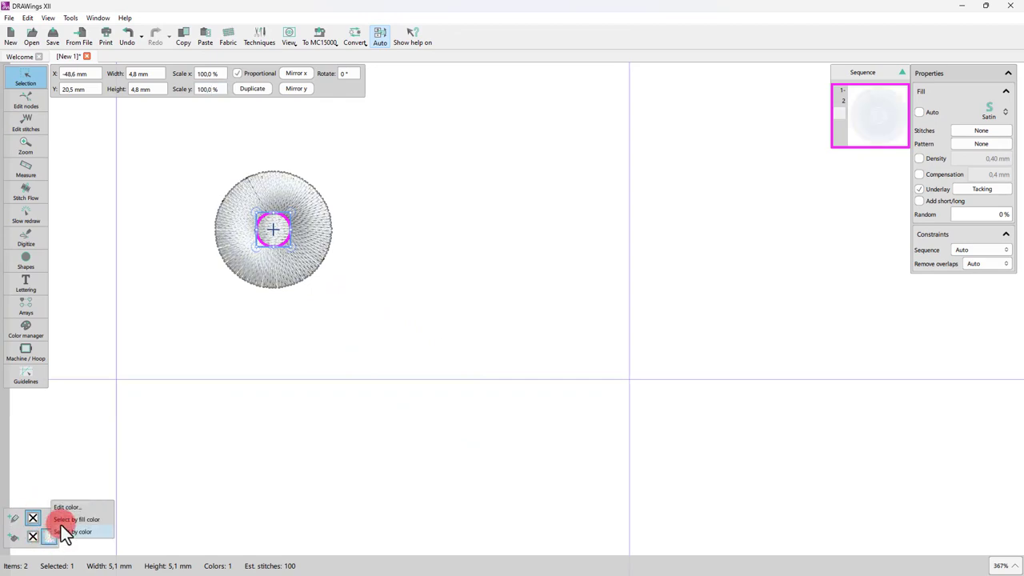
left_click(80, 506)
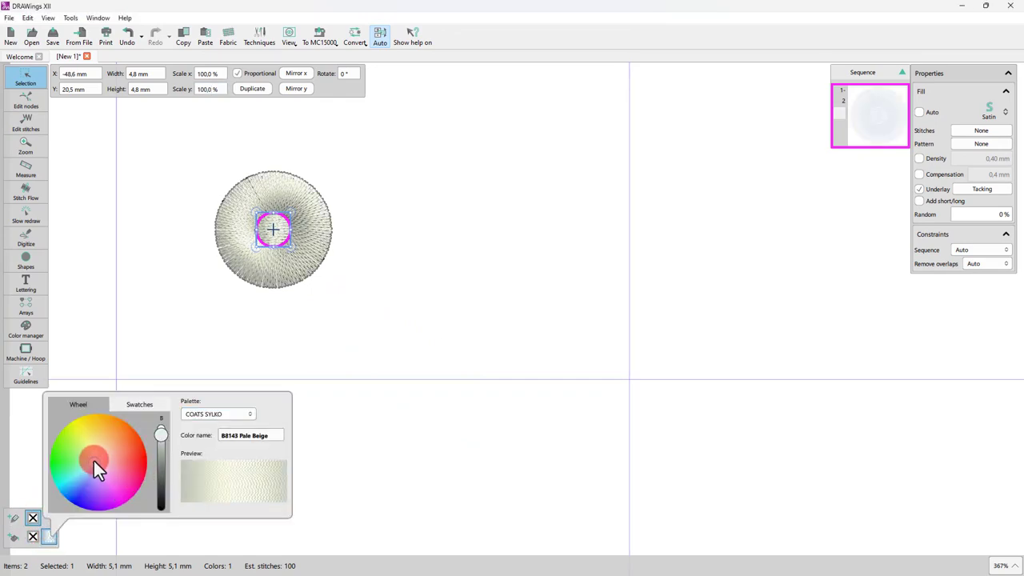
mouse_move(95, 458)
left_mouse_down()
mouse_move(98, 442)
mouse_move(91, 450)
left_mouse_up()
Recolour the outer circle B4399 Med Pink.
left_click(262, 278)
left_click(14, 532)
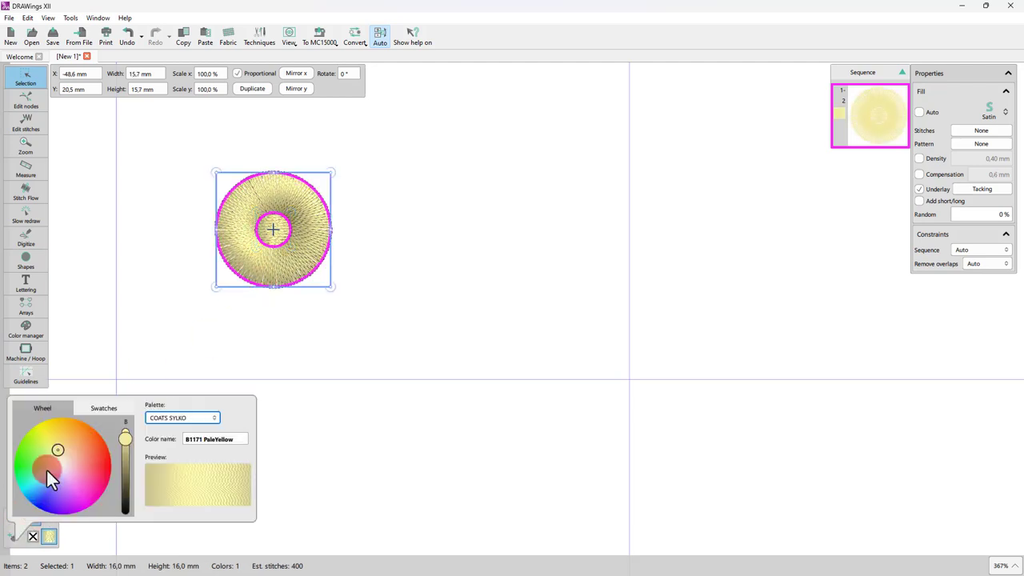
left_click_drag(57, 446, 79, 475)
left_click(316, 454)
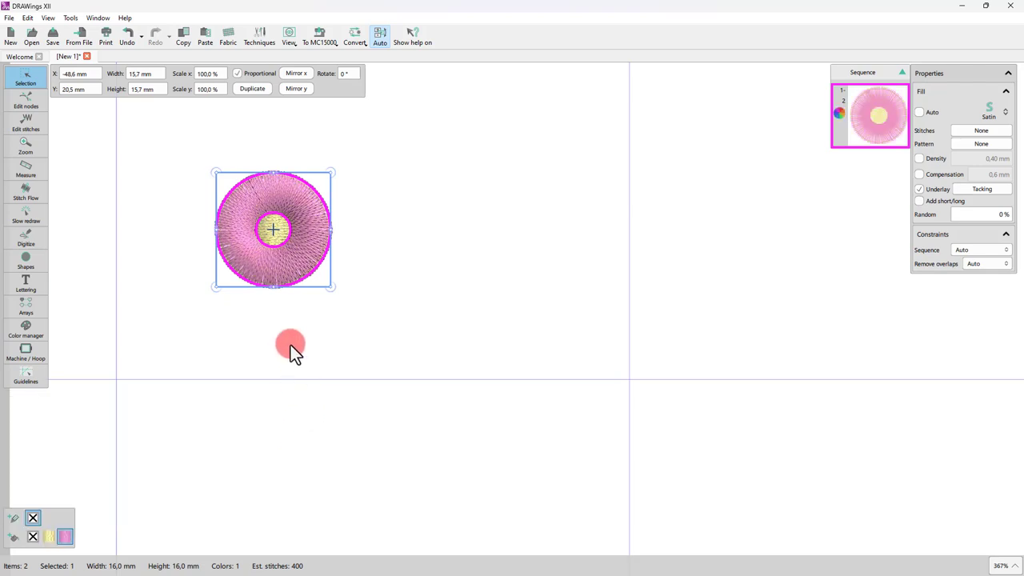
left_click(275, 232)
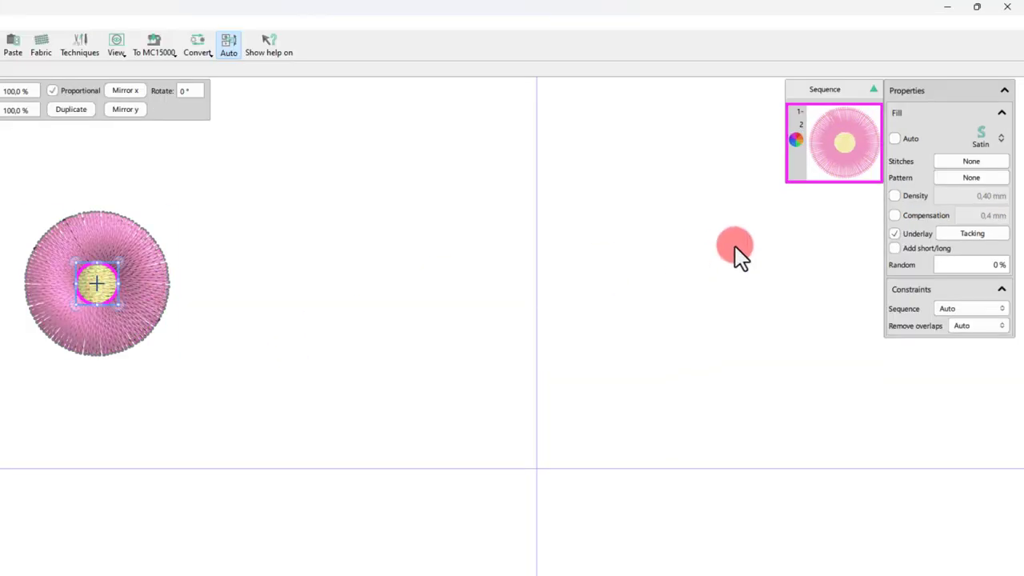
Give the centre a Step fill and a widened Satin serial outline, making it 6.7 mm across.
left_click(984, 133)
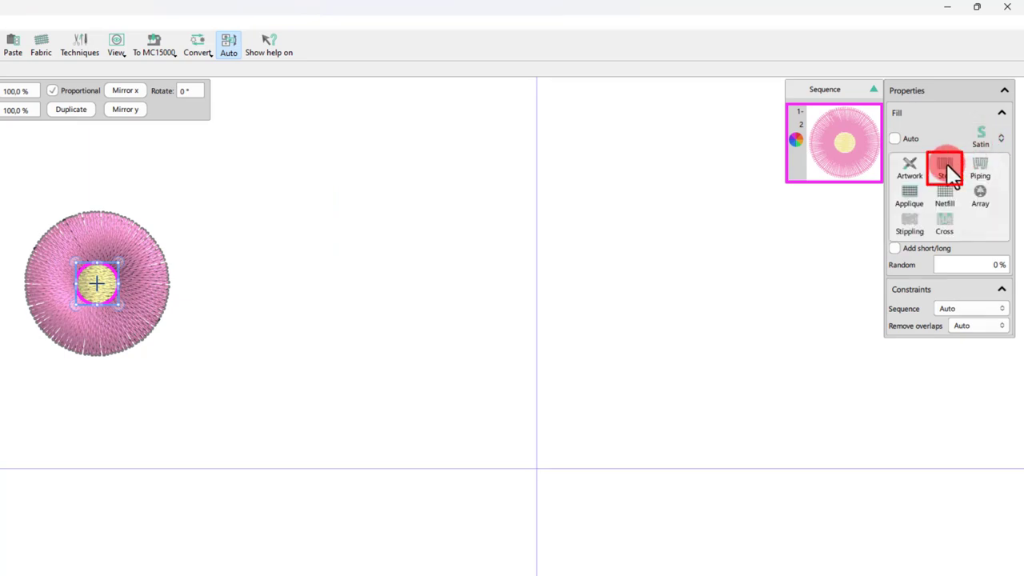
left_click(947, 170)
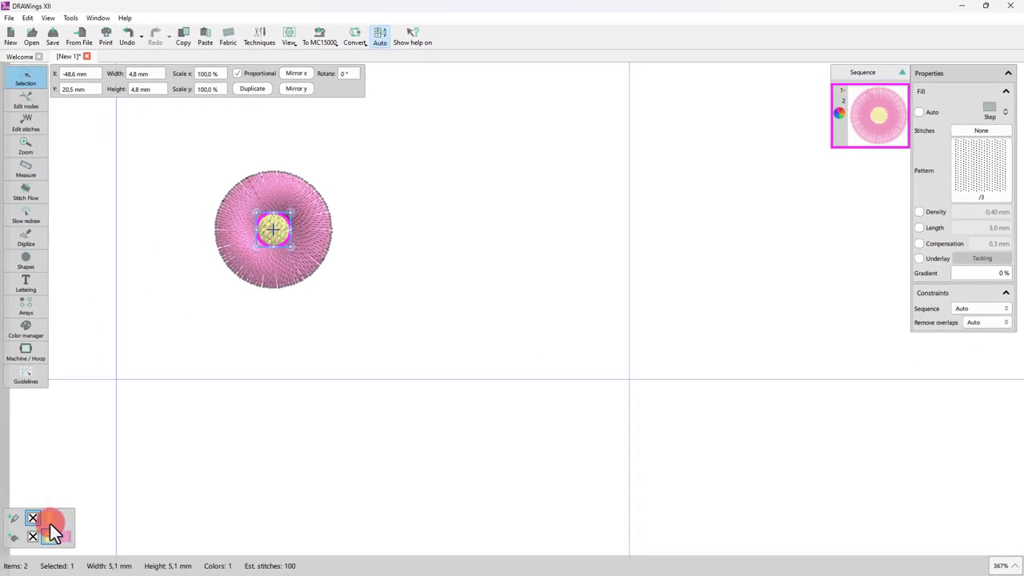
left_click(49, 523)
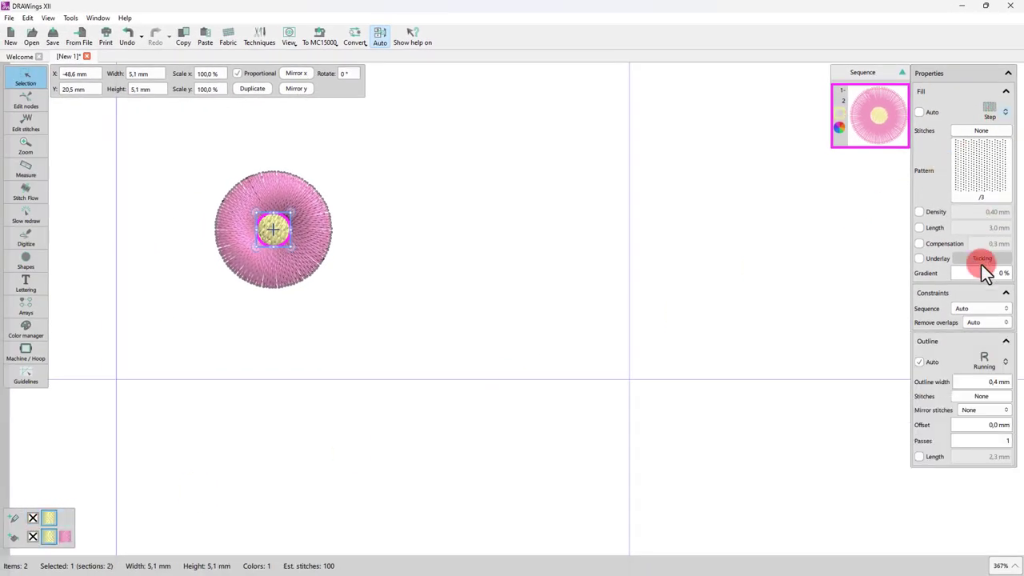
left_click(983, 360)
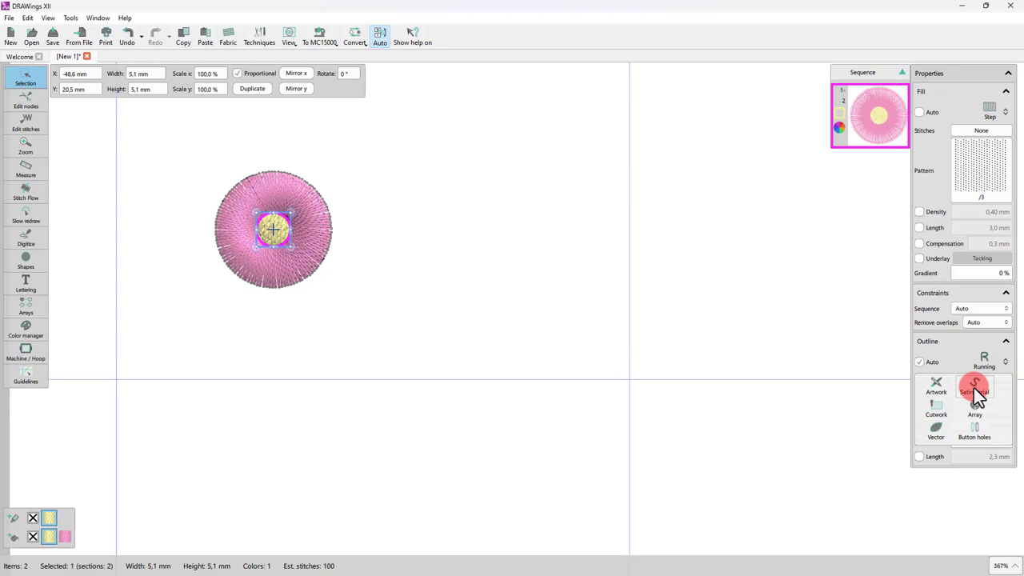
left_click(975, 388)
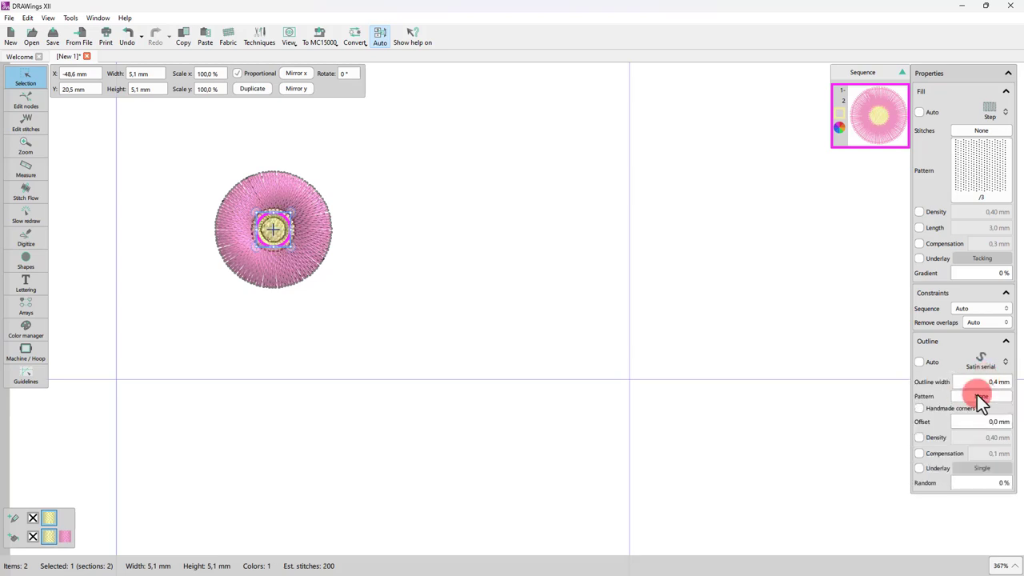
left_click(995, 383)
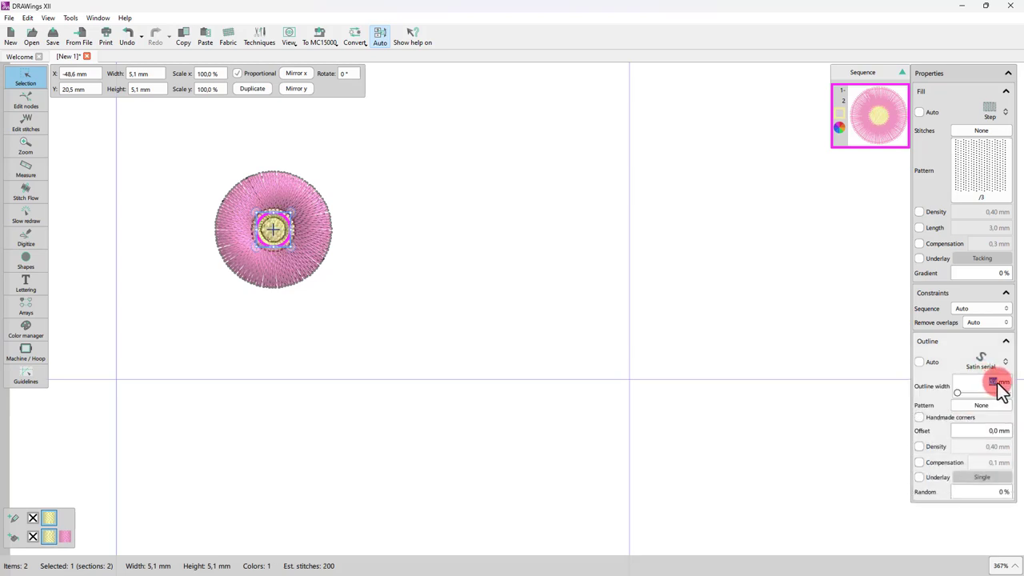
scroll(1000, 388, "up", 2)
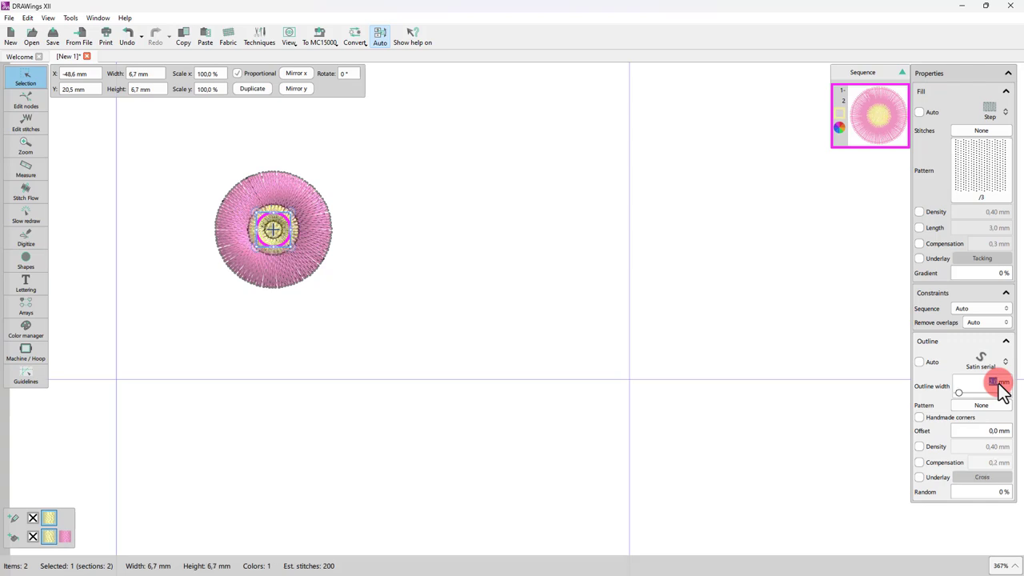
scroll(268, 188, "up", 4)
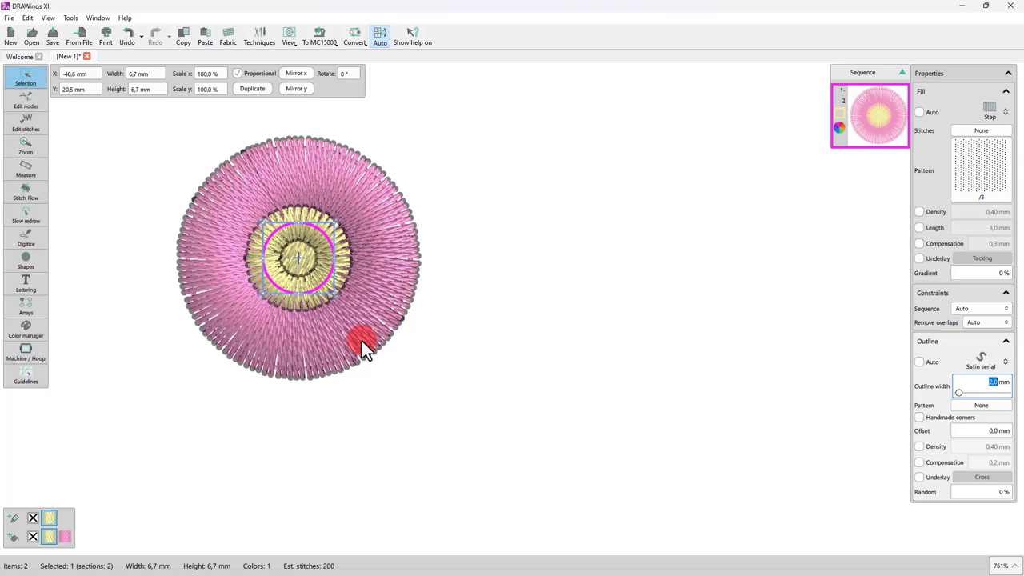
Deselect the 15.6 mm flower and zoom out on the canvas.
left_click(487, 325)
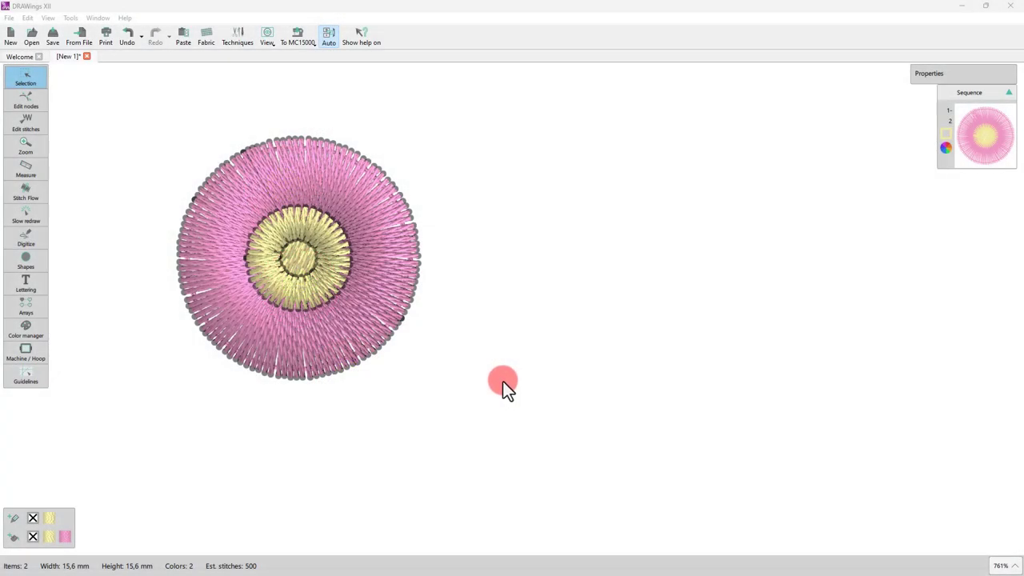
scroll(430, 366, "down", 4)
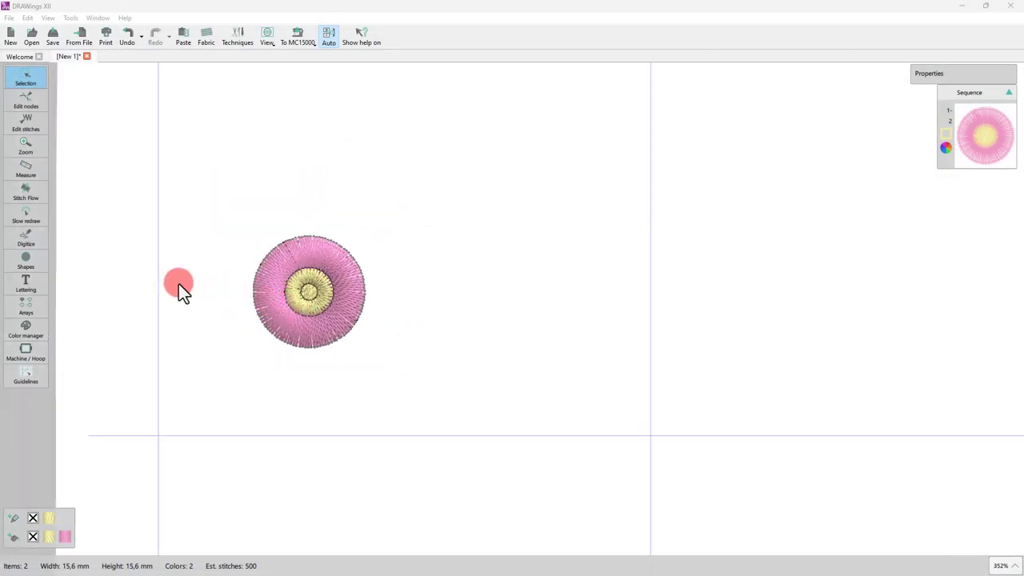
scroll(507, 305, "down", 1)
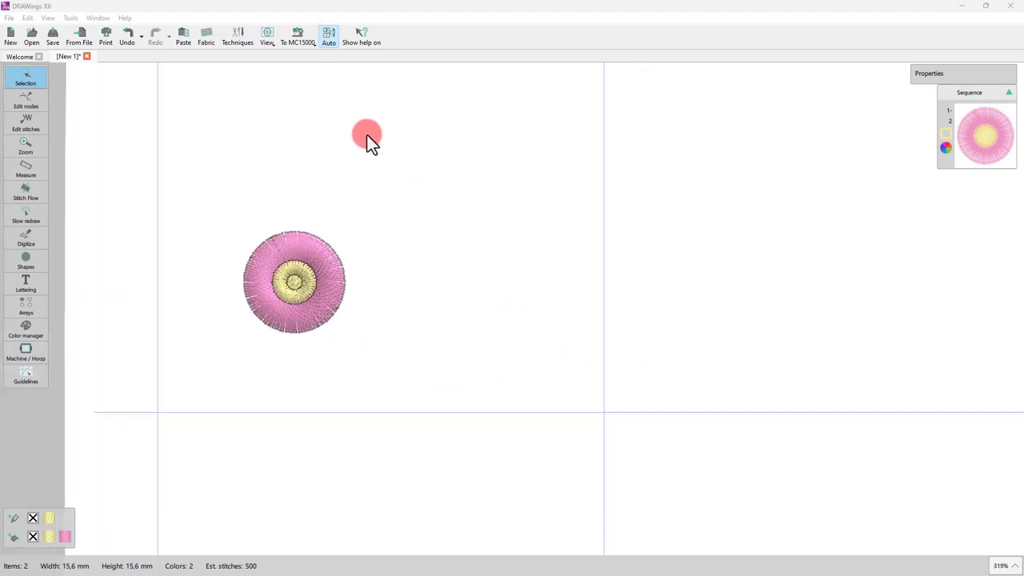
Pick the heart symbol from the Webdings font in Insert Symbol.
left_click(69, 17)
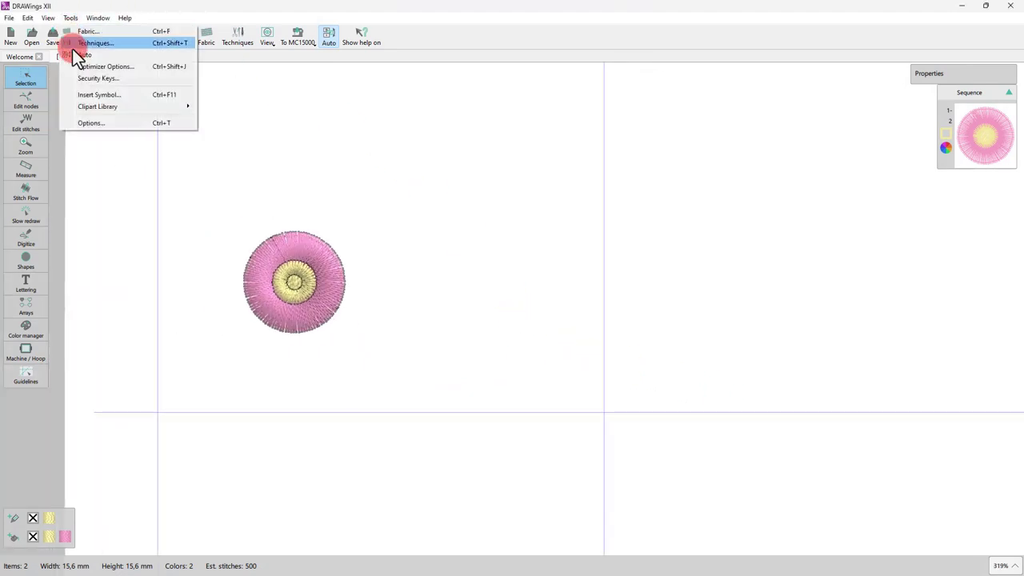
left_click(90, 96)
left_click(451, 183)
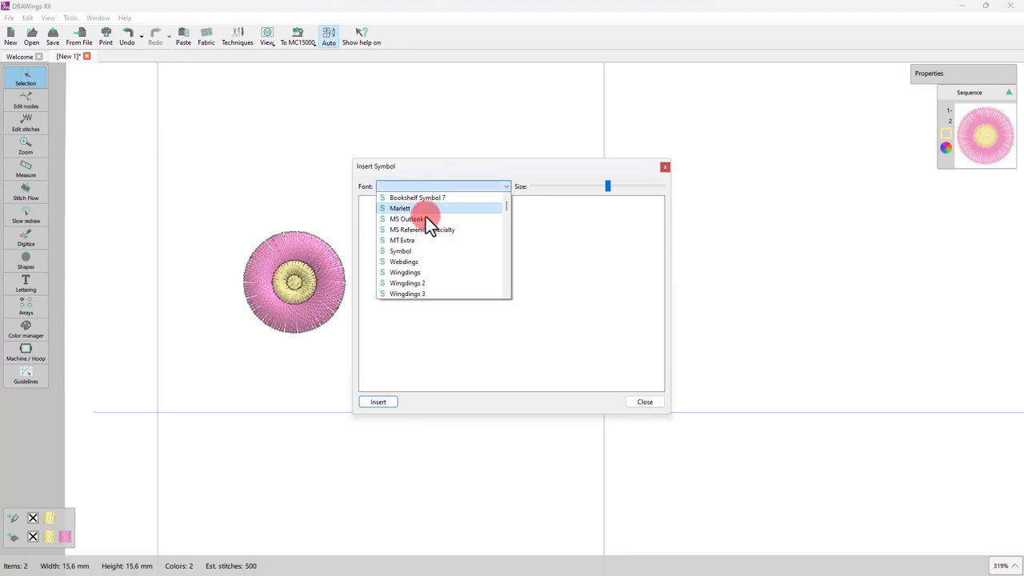
left_click(417, 263)
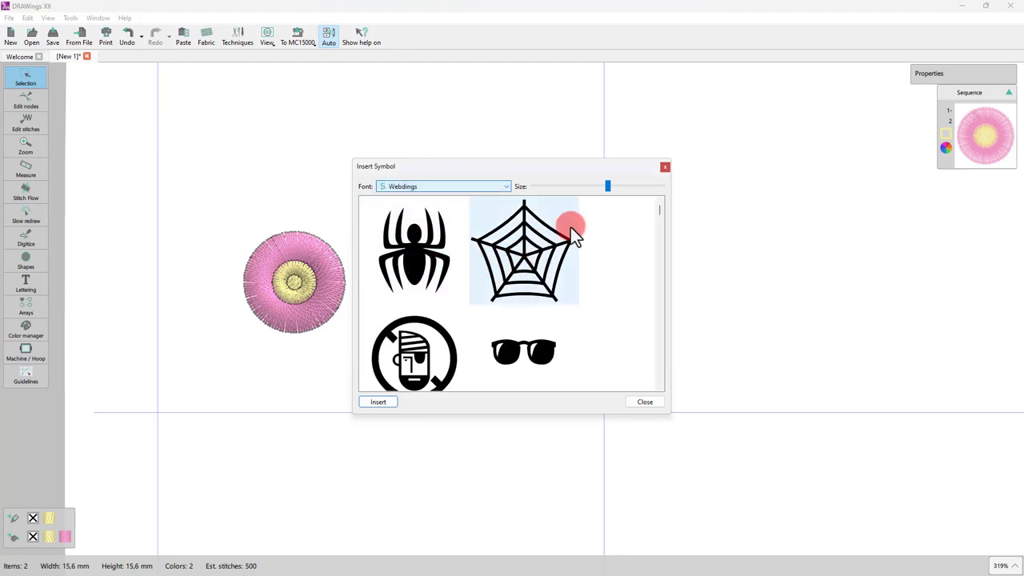
left_click_drag(607, 186, 554, 186)
left_click(550, 286)
scroll(536, 312, "down", 1)
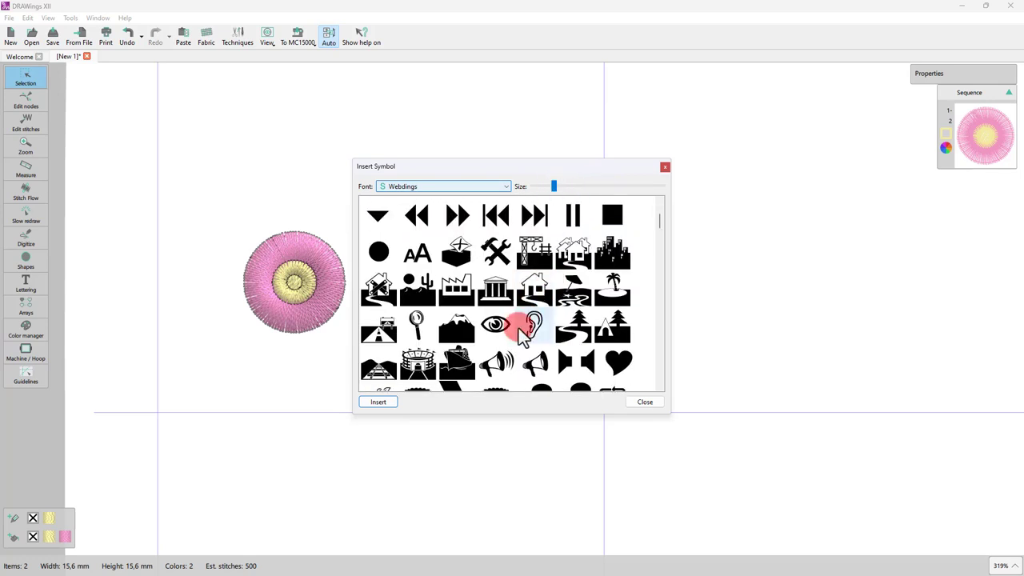
left_click(623, 366)
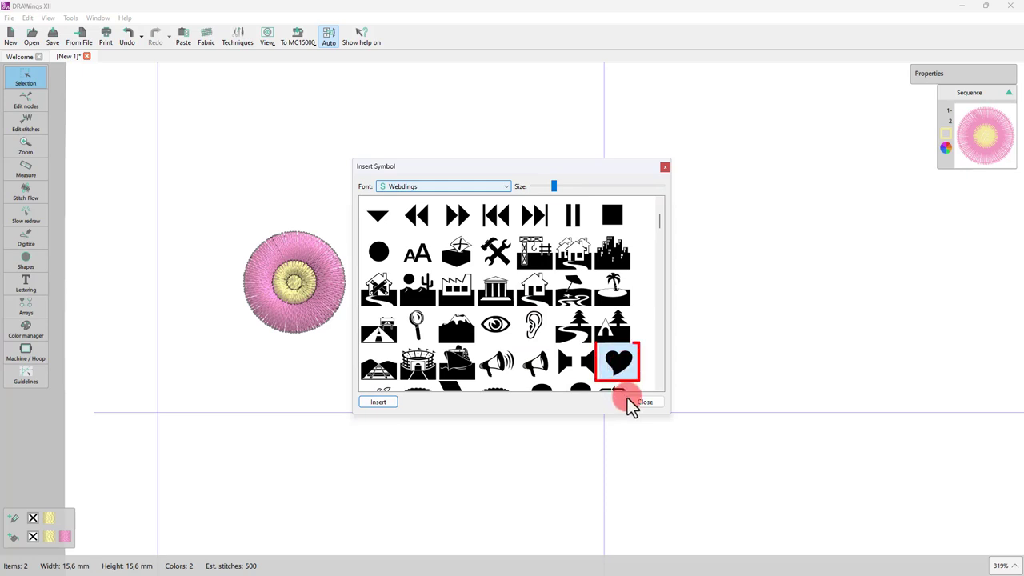
left_click(388, 404)
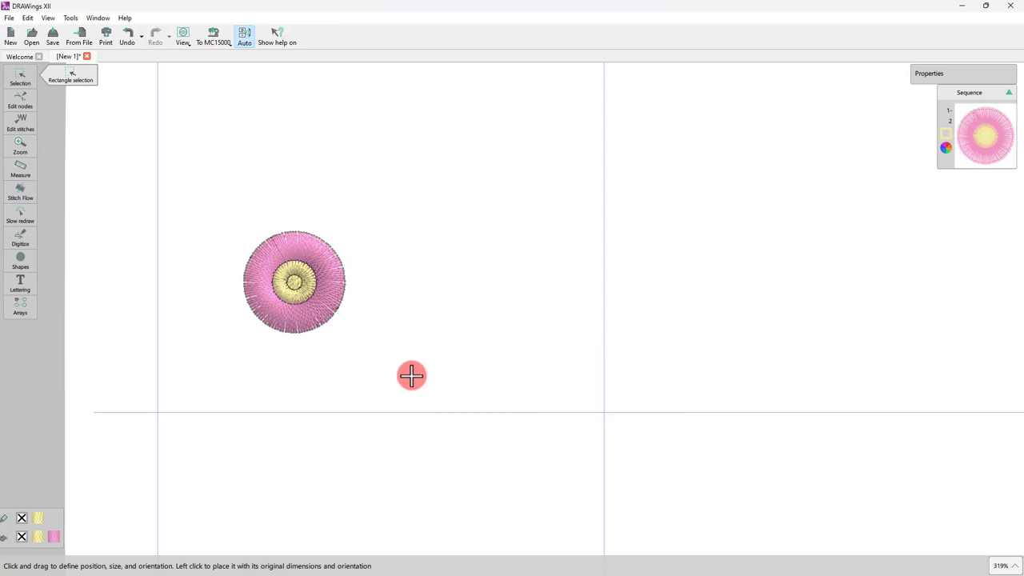
Drag the heart out beside the flower at 52.0 × 49.2 mm, keeping it proportional.
left_click_drag(411, 375, 739, 390)
key("shift")
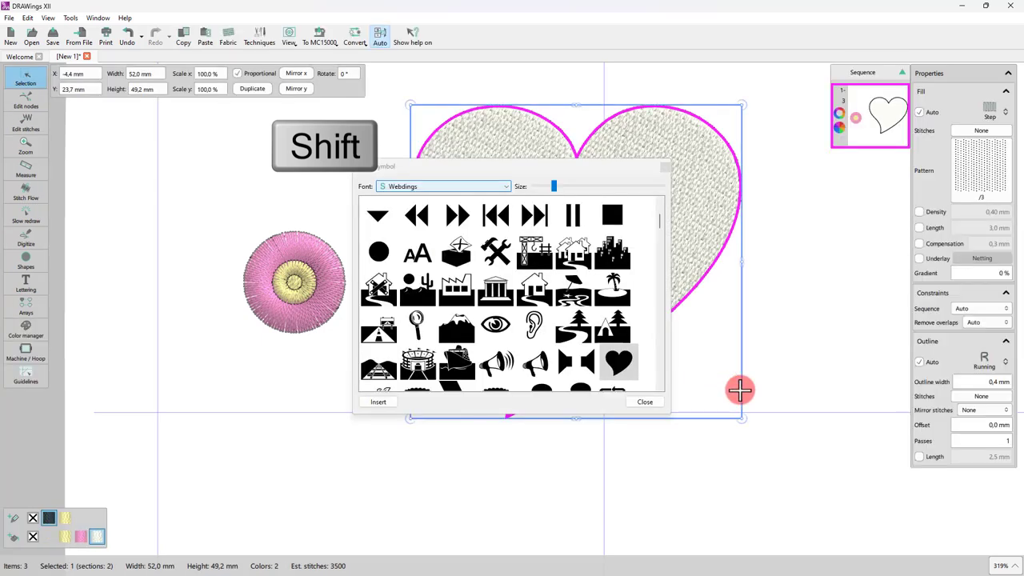
scroll(288, 366, "down", 3)
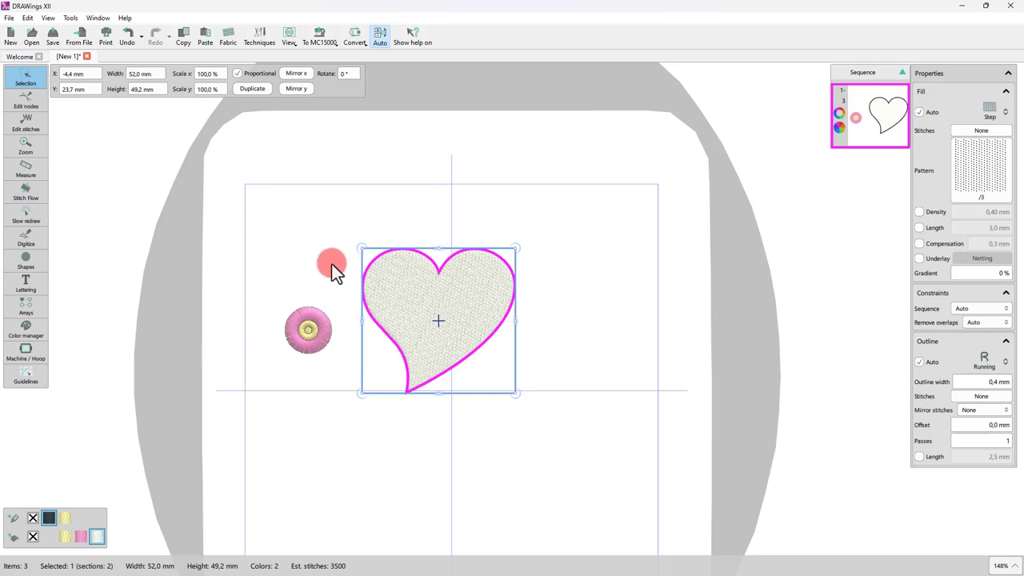
Resize the heart to 90 mm wide and move it toward the hoop centre.
left_click(139, 93)
left_click(137, 73)
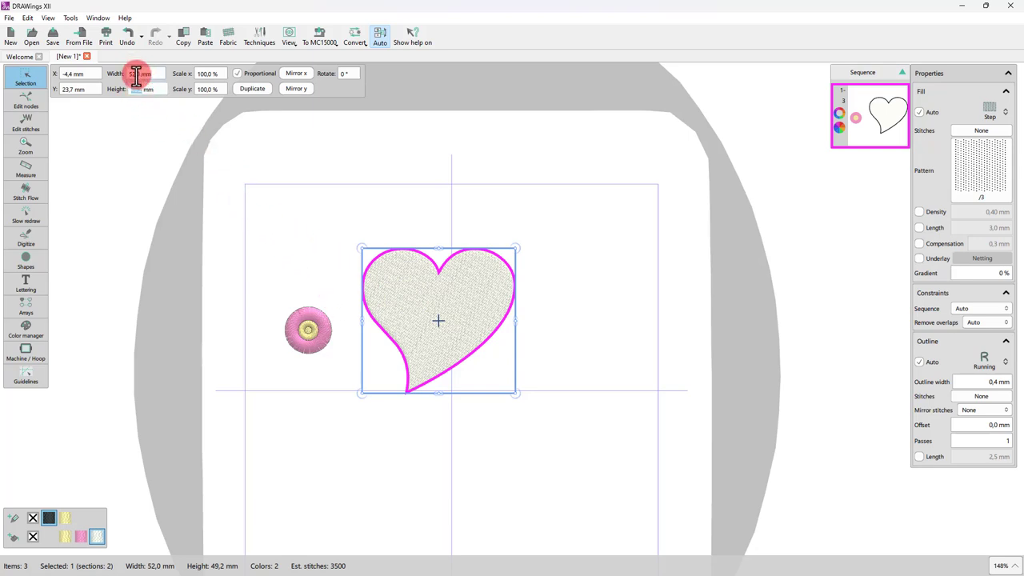
type("90")
left_click(143, 89)
left_click(120, 72)
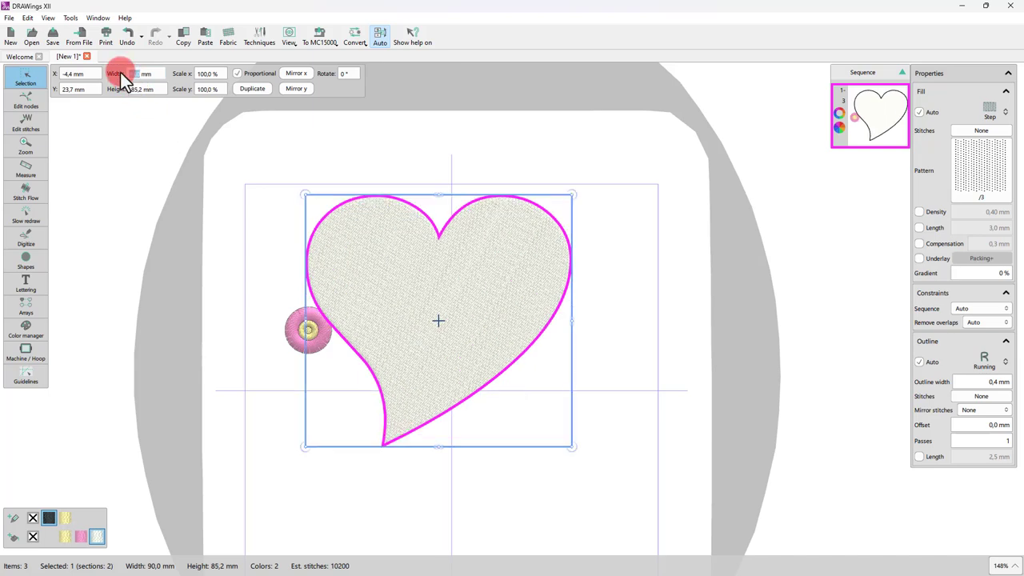
scroll(333, 245, "down", 3)
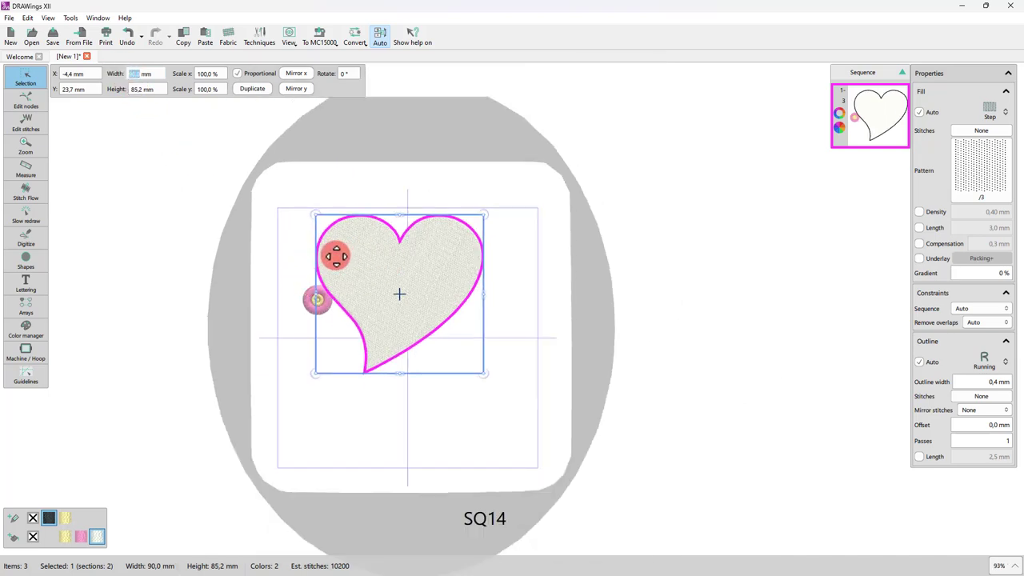
left_click_drag(371, 282, 392, 333)
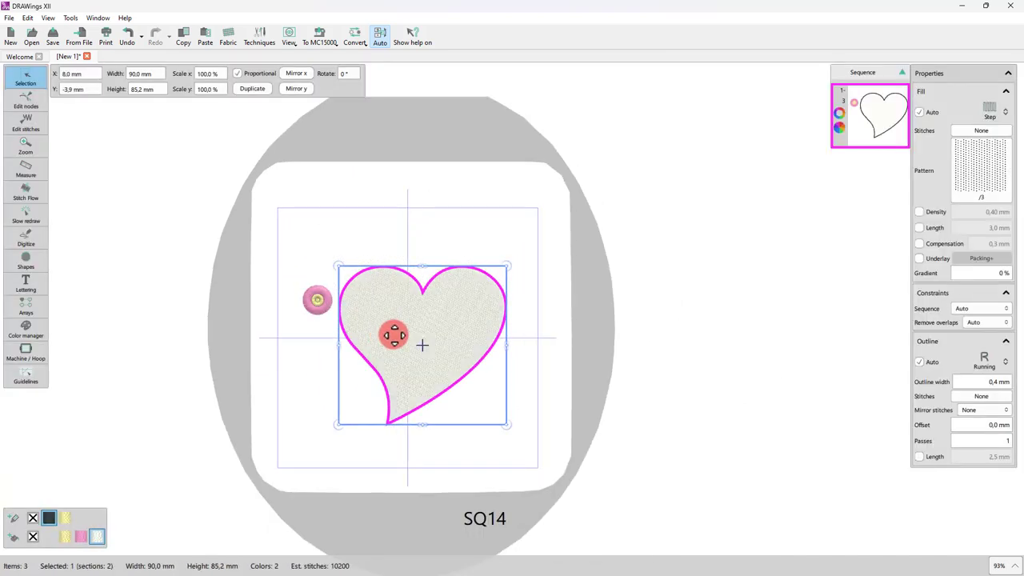
scroll(392, 334, "up", 2)
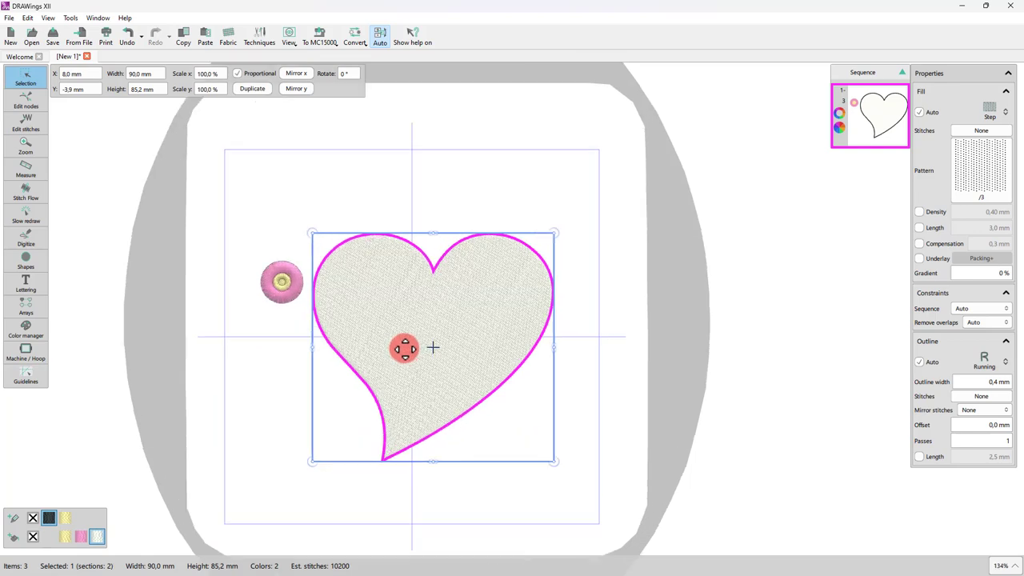
Remove the heart's fill, then select the flower together with the heart outline.
left_click(33, 538)
left_click(260, 386)
left_click_drag(256, 255, 311, 325)
left_click(318, 338, "shift")
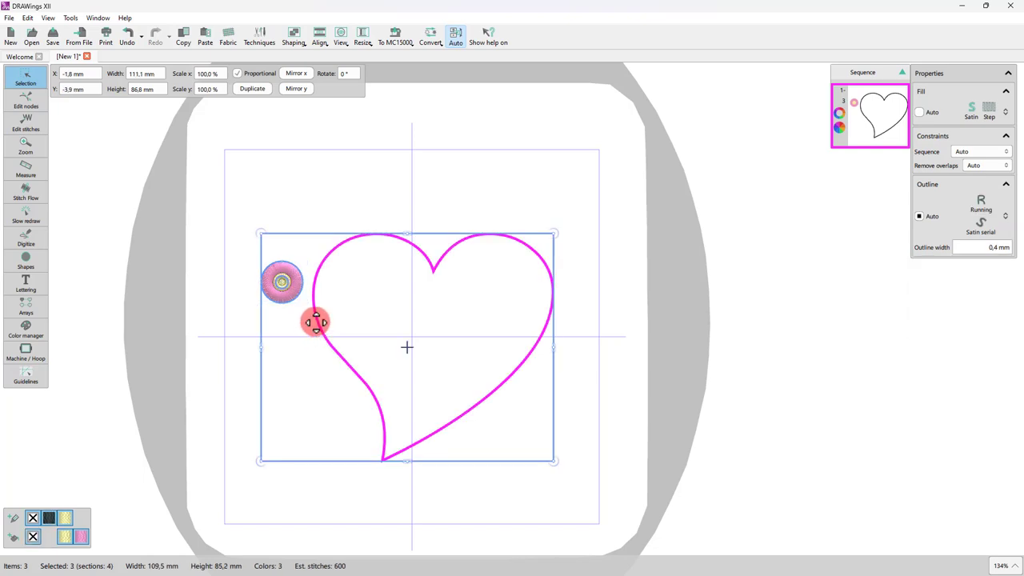
Create an outline array repeating the flower along the heart outline.
right_click(315, 306)
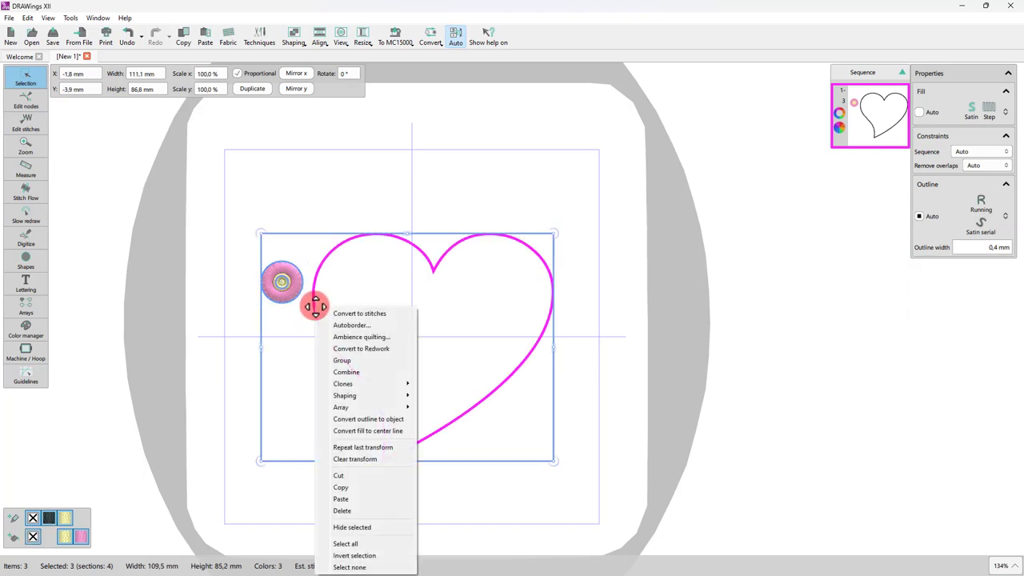
mouse_move(357, 408)
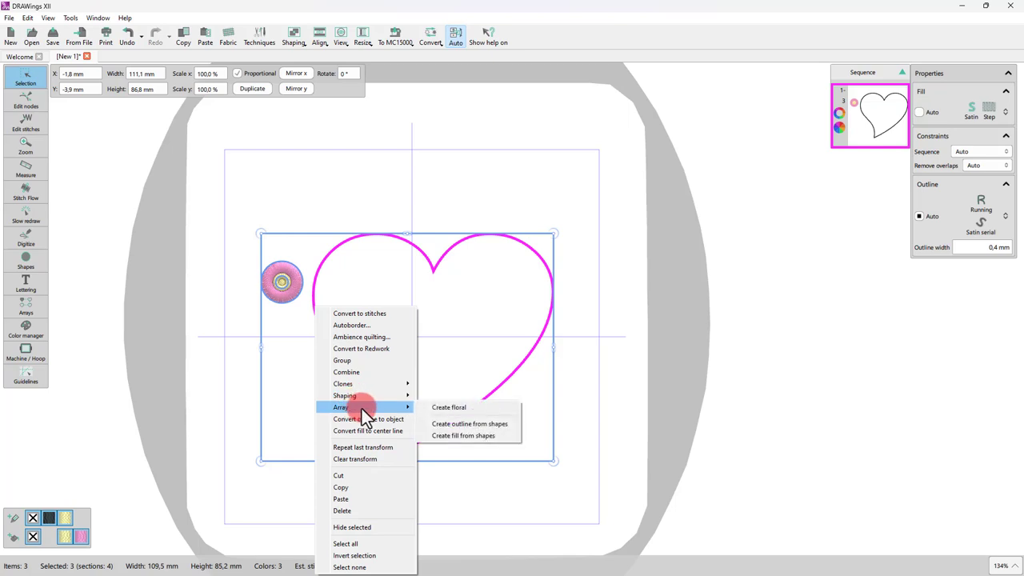
left_click(462, 425)
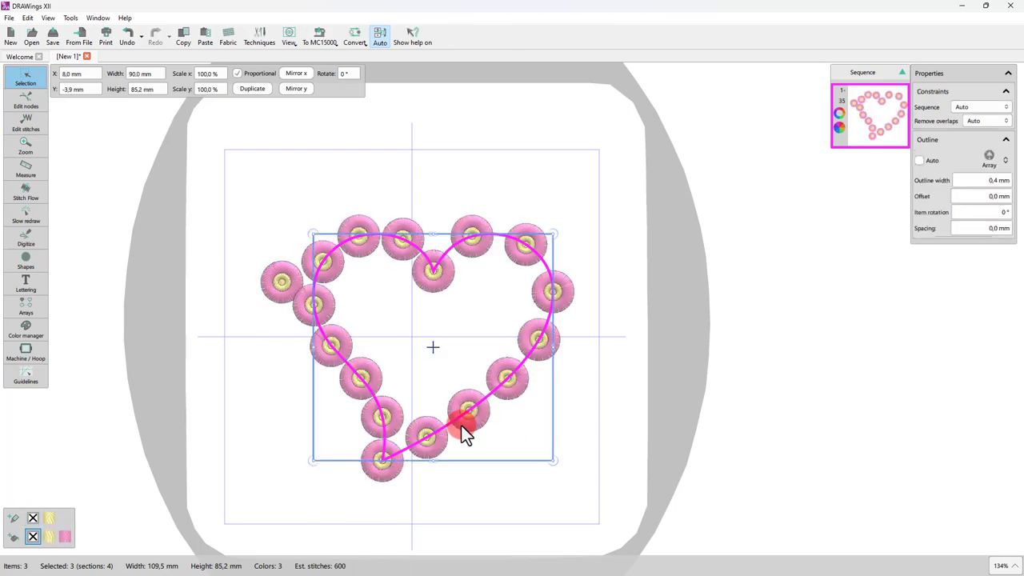
scroll(462, 417, "up", 4)
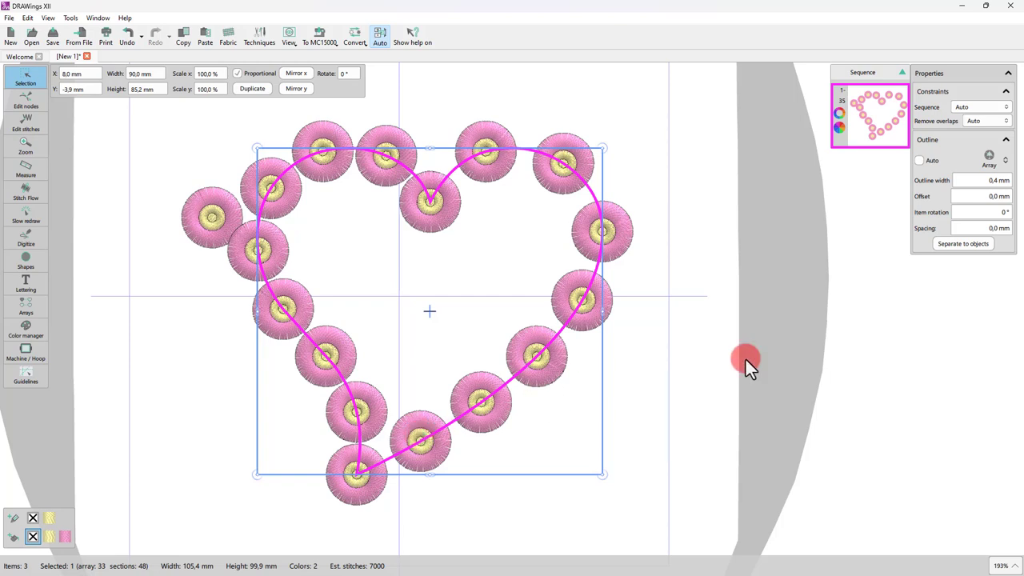
Increase the flower spacing to 4.0 mm and clear away the stray original flower.
left_click(991, 231)
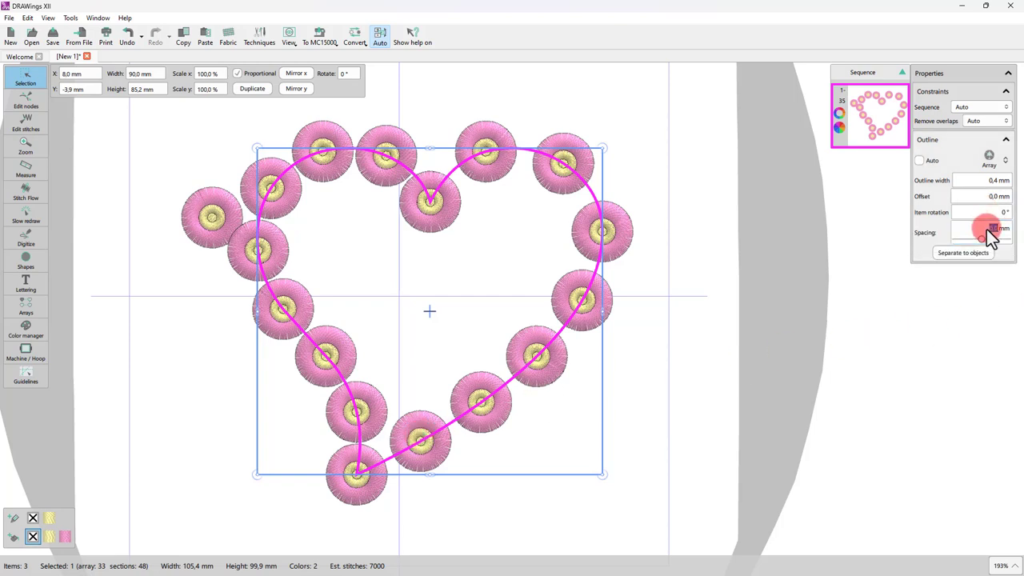
left_click(990, 230)
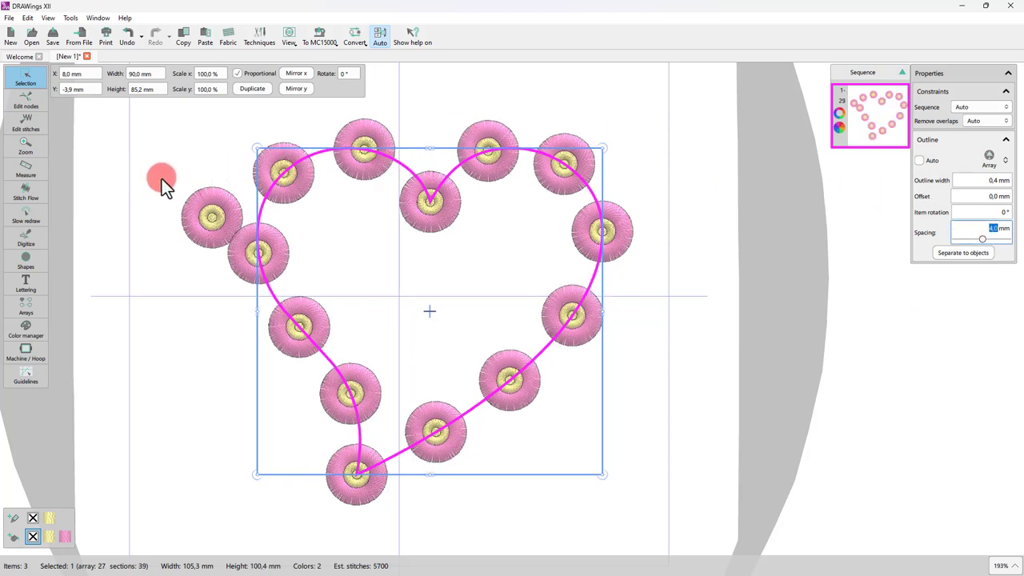
left_click_drag(165, 180, 247, 268)
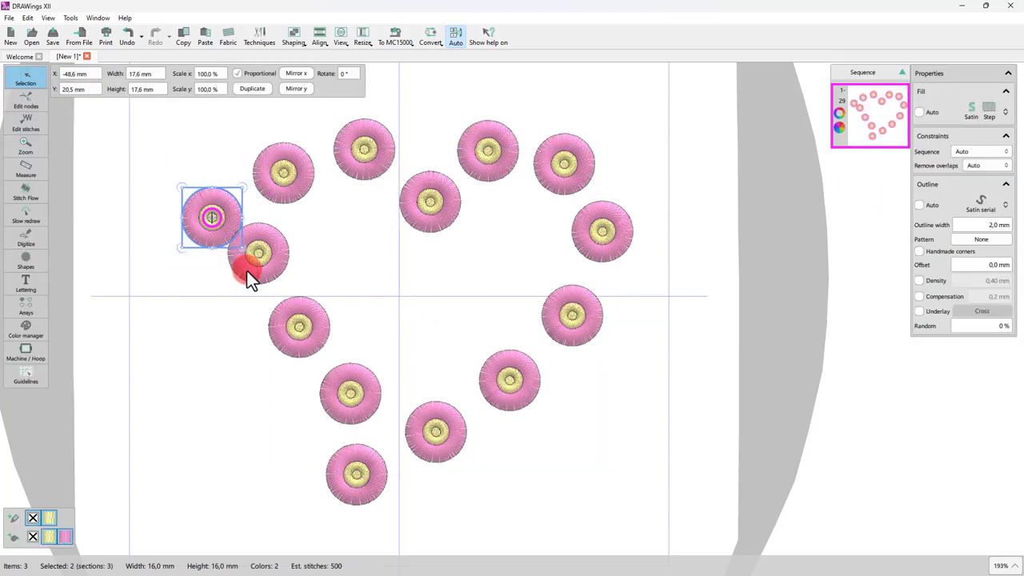
left_click(246, 270)
Centre the heart of flowers in the hoop and switch to Edit nodes on its path.
left_click(314, 40)
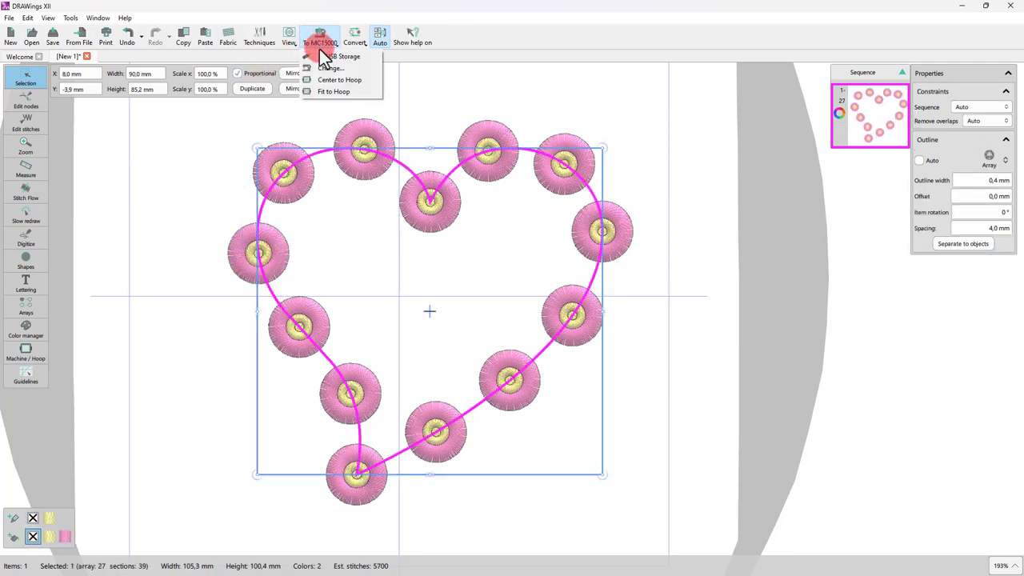
left_click(326, 88)
left_click(400, 283)
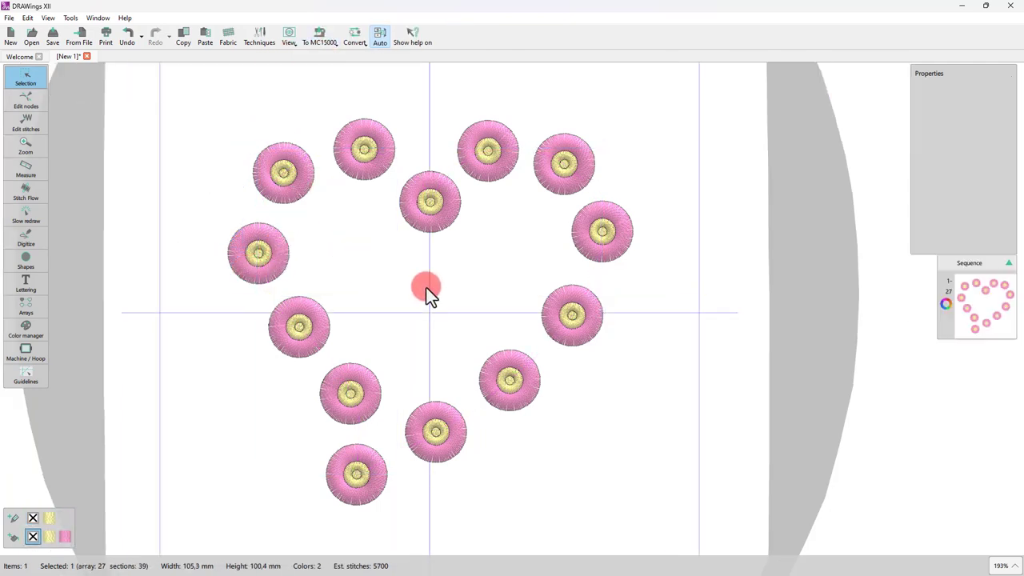
left_click(432, 201)
left_click(26, 102)
left_click(392, 482)
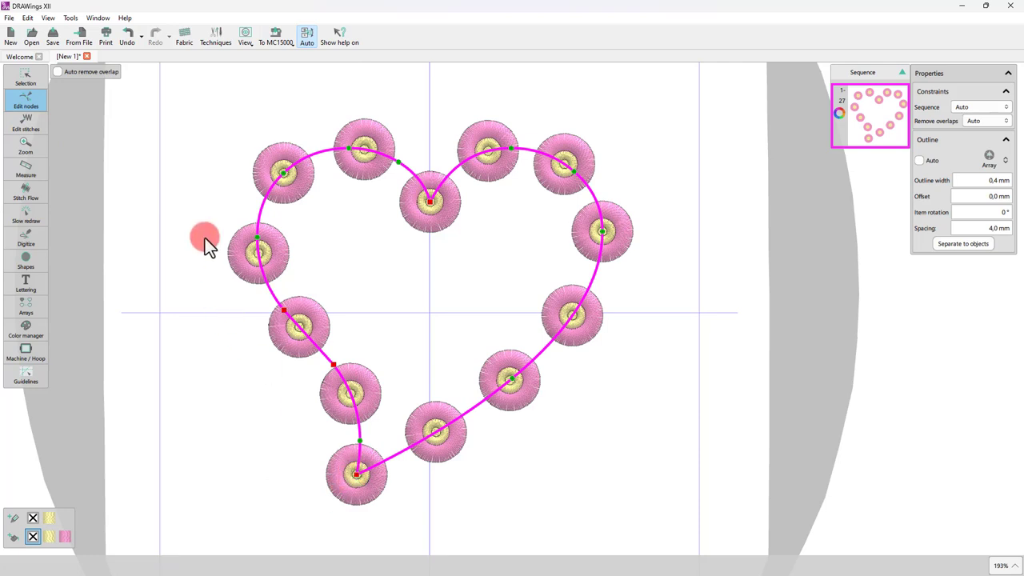
Delete the extra lower-left nodes and move the heart's bottom point onto the centre line.
left_click_drag(231, 285, 552, 446)
key("Delete")
left_click(356, 473)
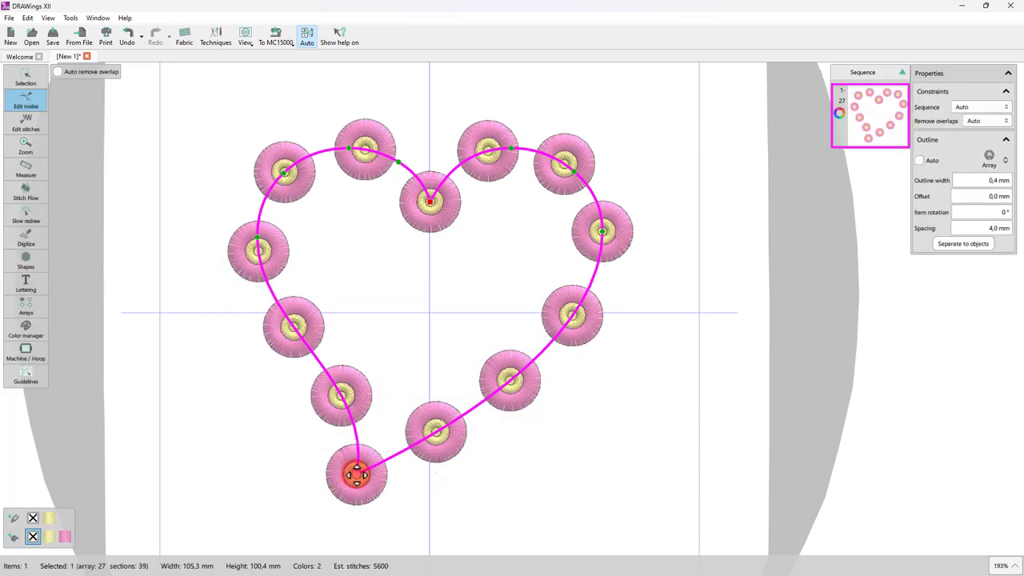
left_click_drag(356, 474, 429, 478)
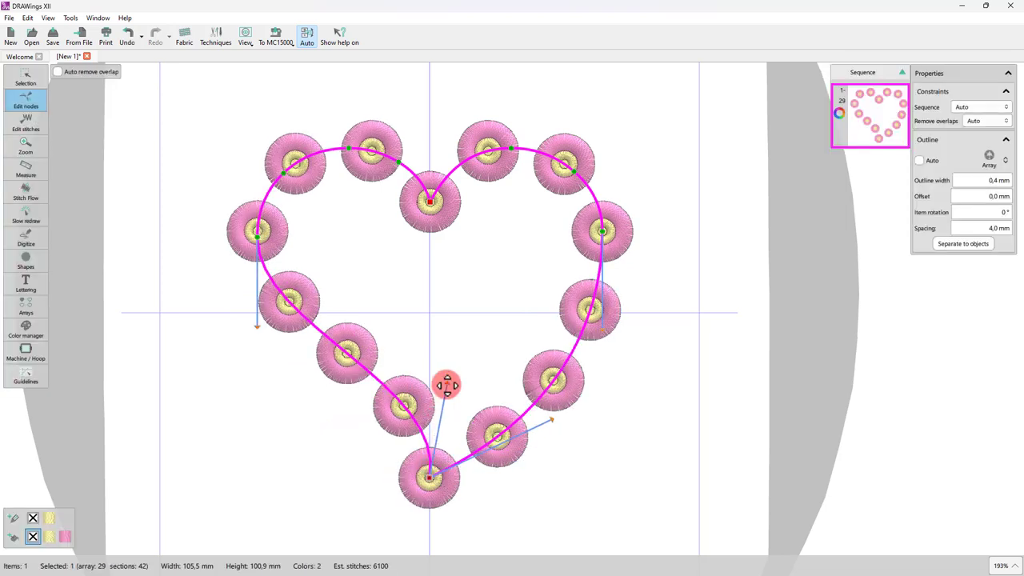
Adjust the lower-left and lower-right curves so both sides of the heart match.
left_click_drag(446, 386, 264, 337)
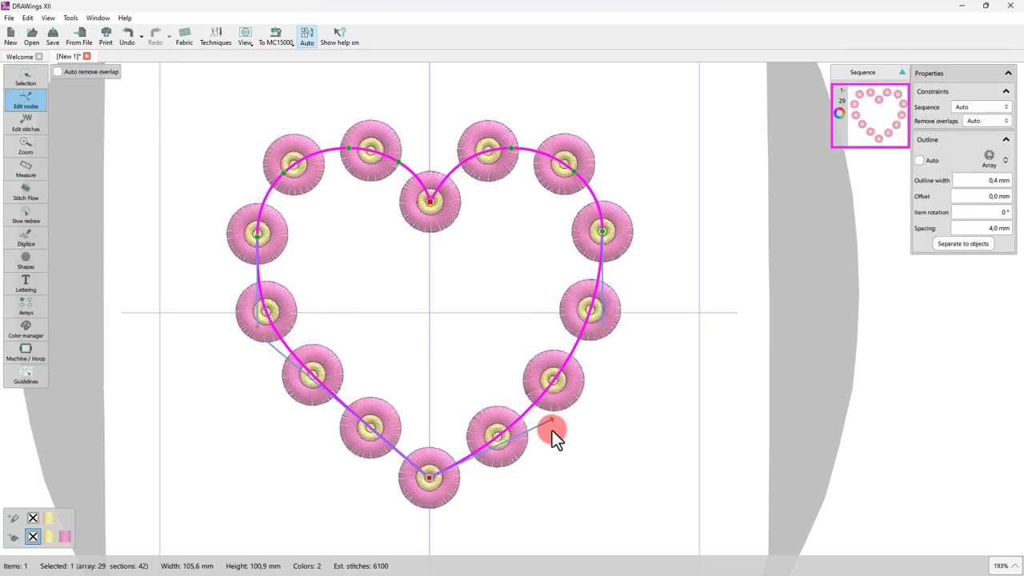
left_click_drag(552, 430, 529, 409)
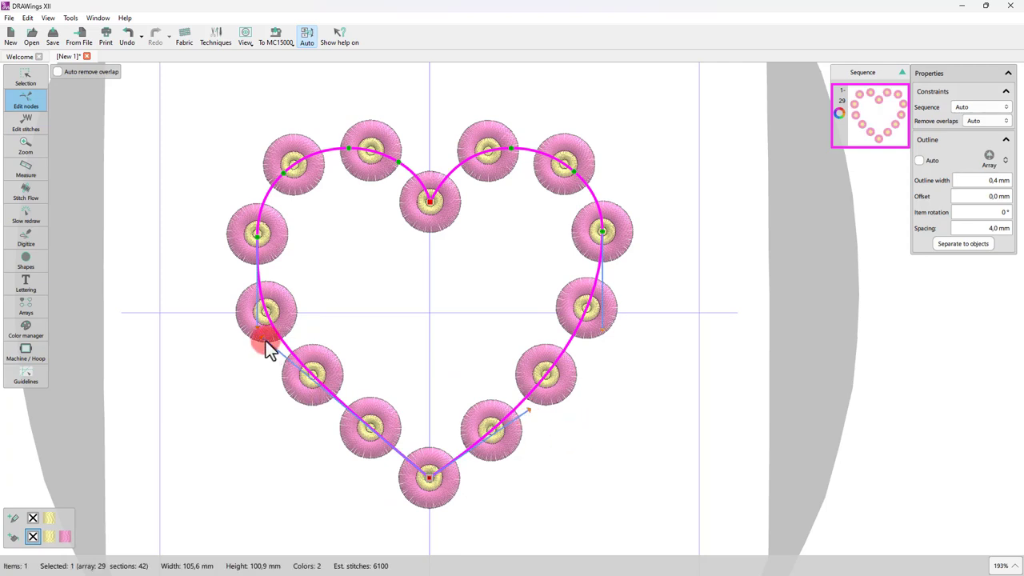
left_click_drag(264, 337, 320, 399)
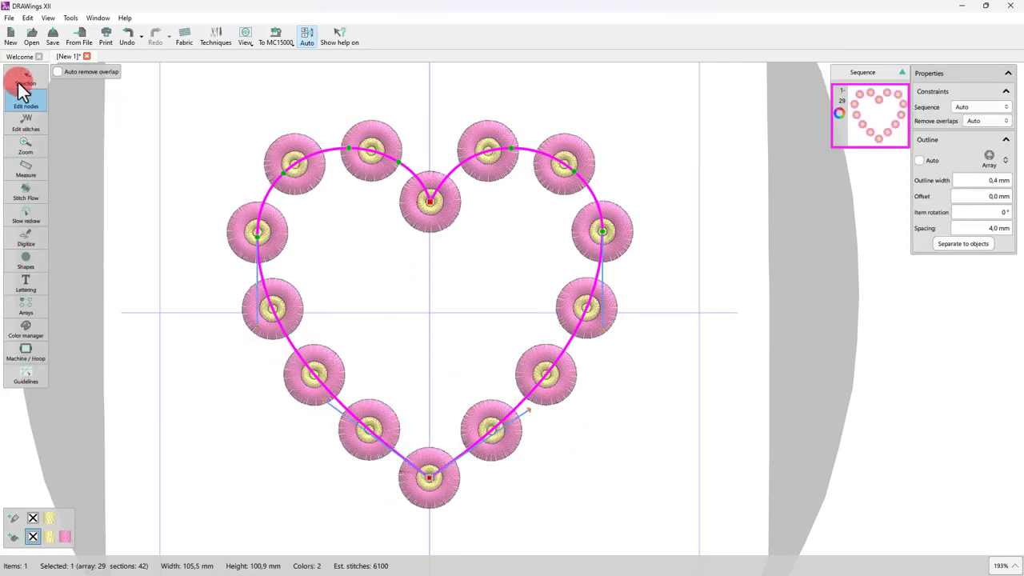
left_click(18, 80)
left_click(478, 361)
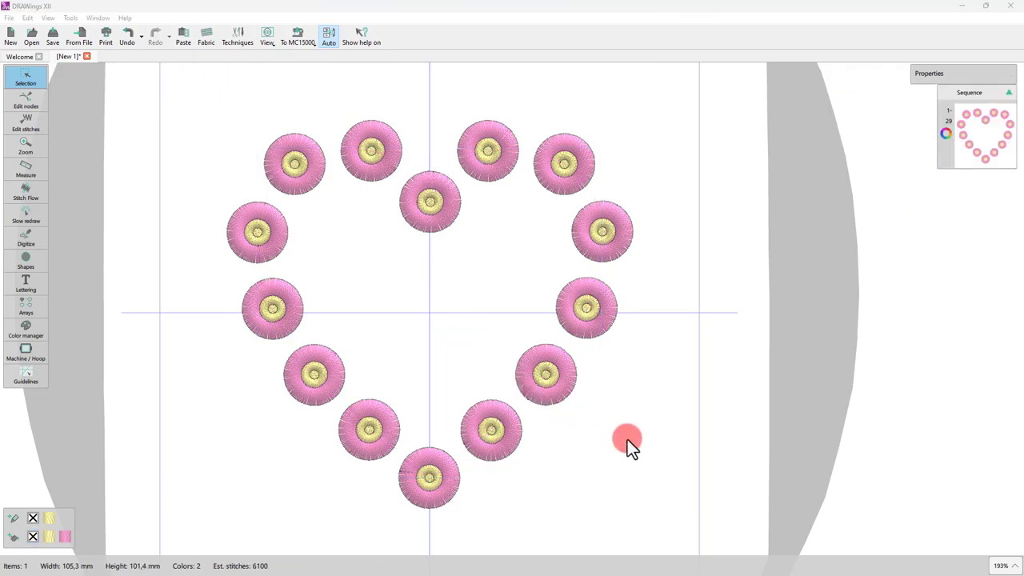
Split the flower heart array into 29 separate objects with Separate to objects.
left_click(550, 387)
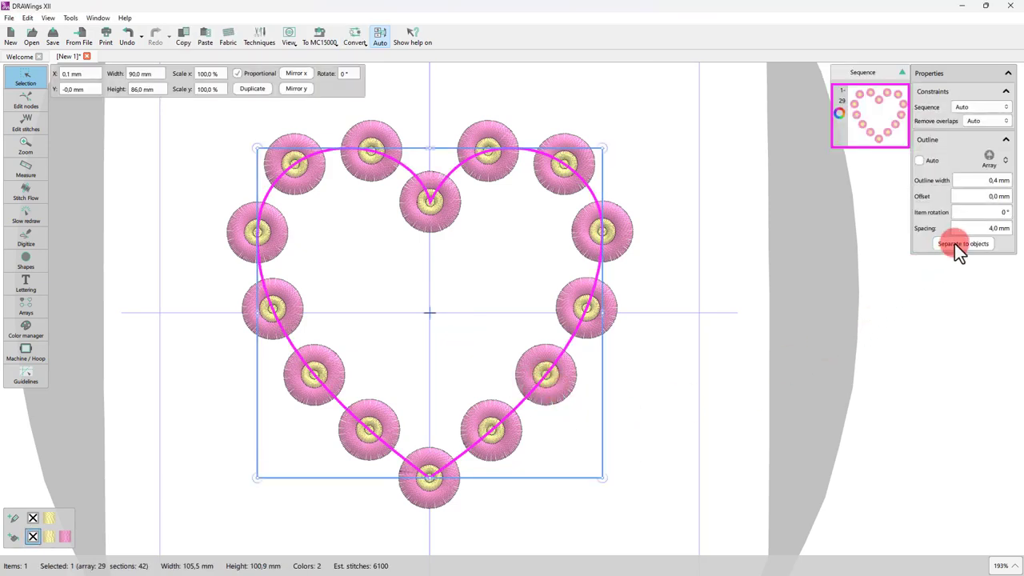
left_click(955, 242)
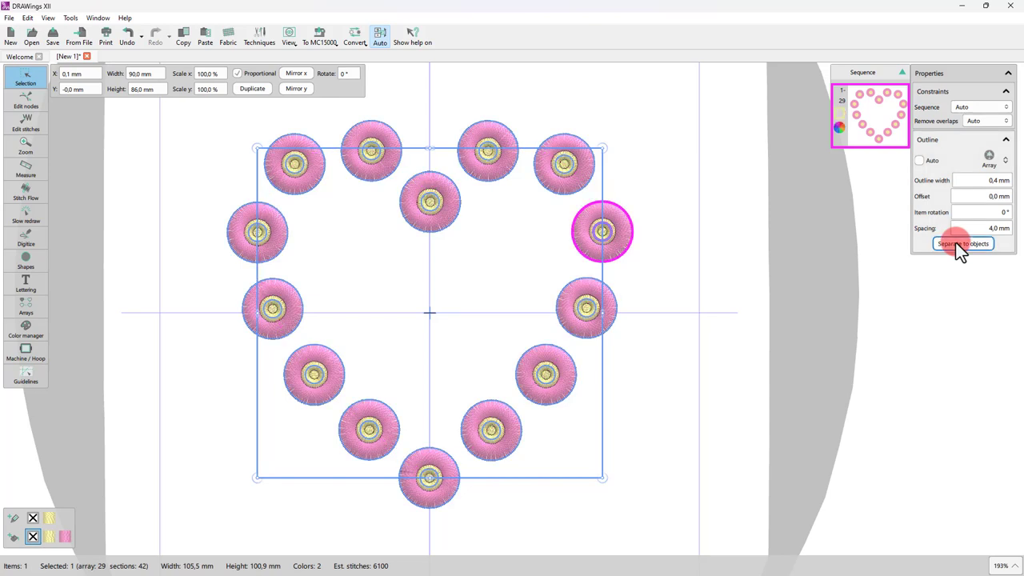
left_click(701, 316)
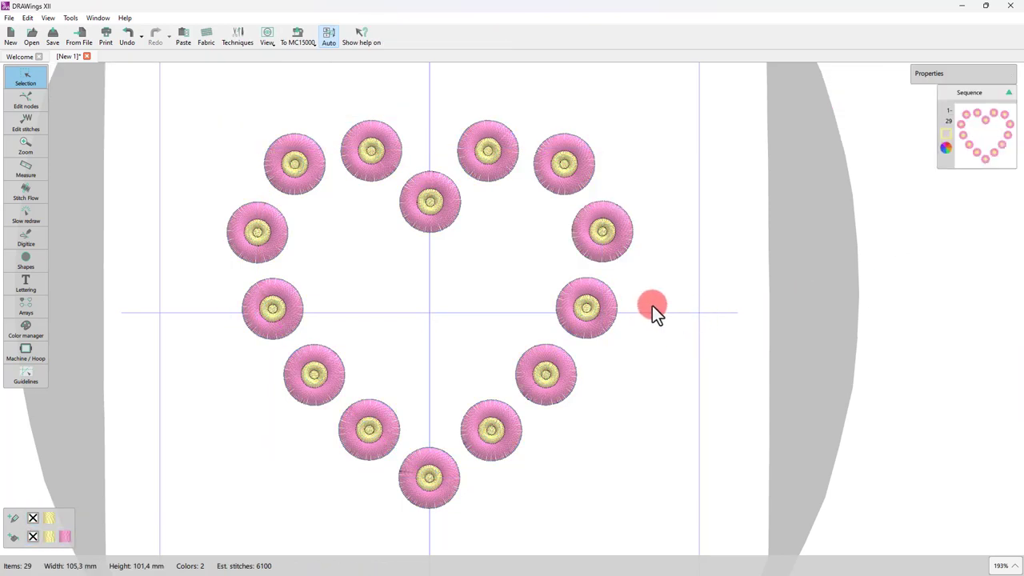
left_click(498, 158)
right_click(498, 163)
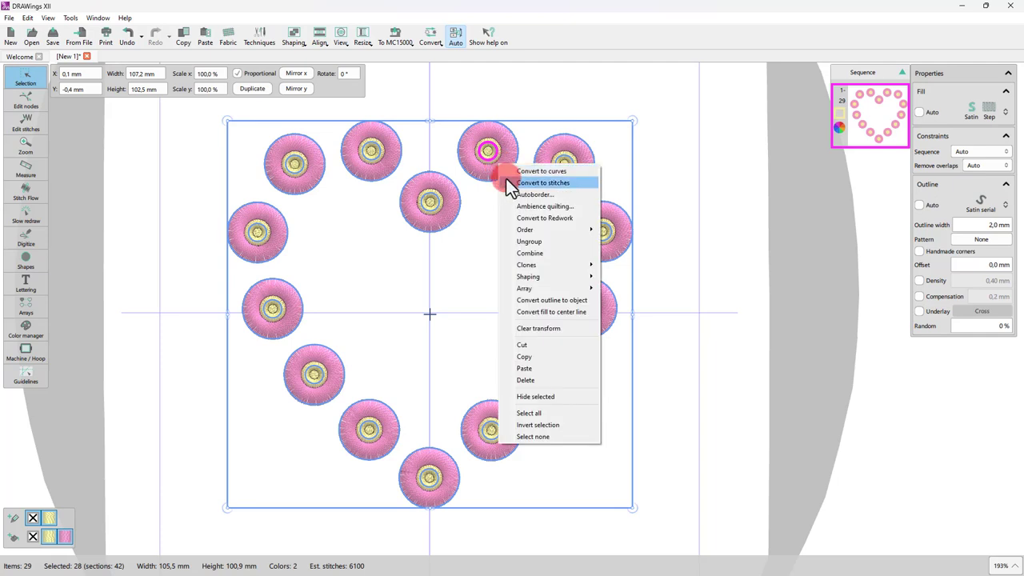
left_click(519, 241)
left_click(485, 294)
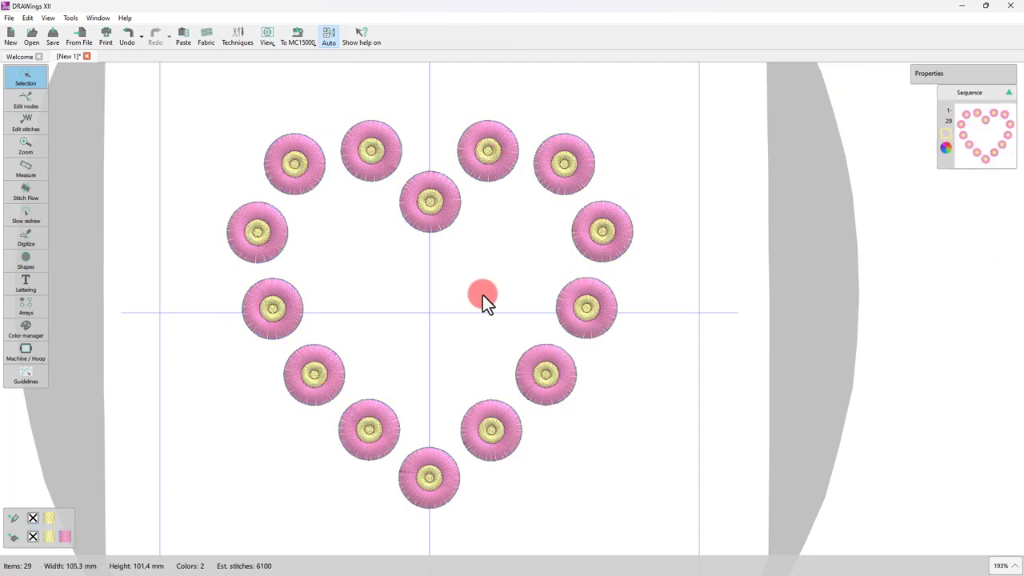
Select every other flower around the heart, including the bottom flower.
left_click(349, 168)
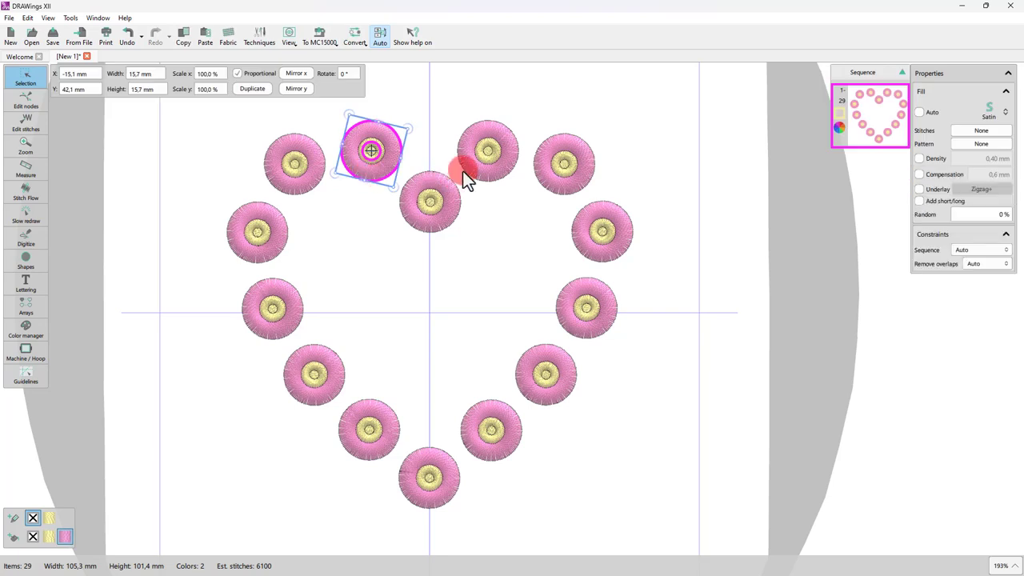
left_click(281, 245, "shift")
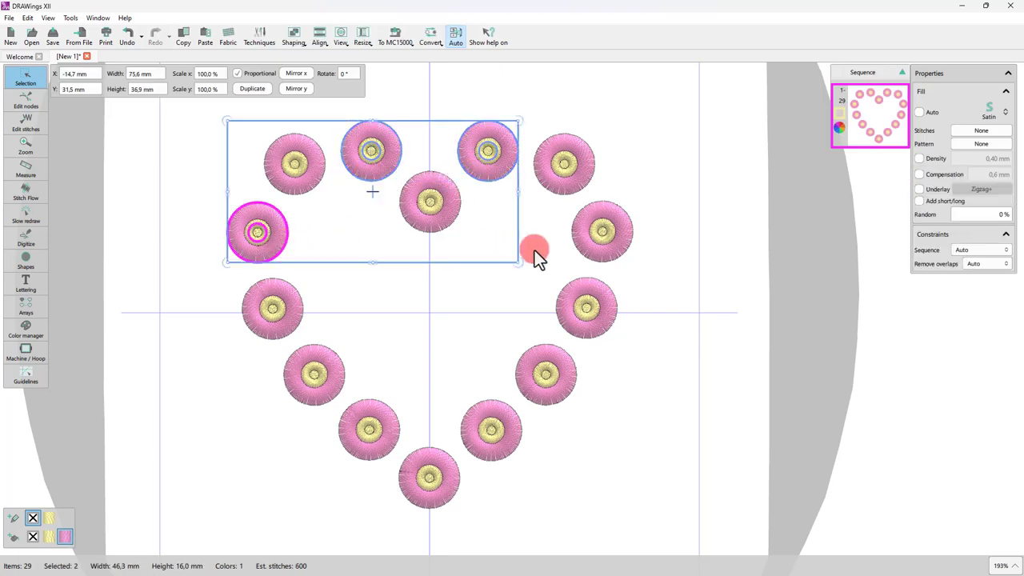
left_click(319, 349, "shift")
left_click(528, 360, "shift")
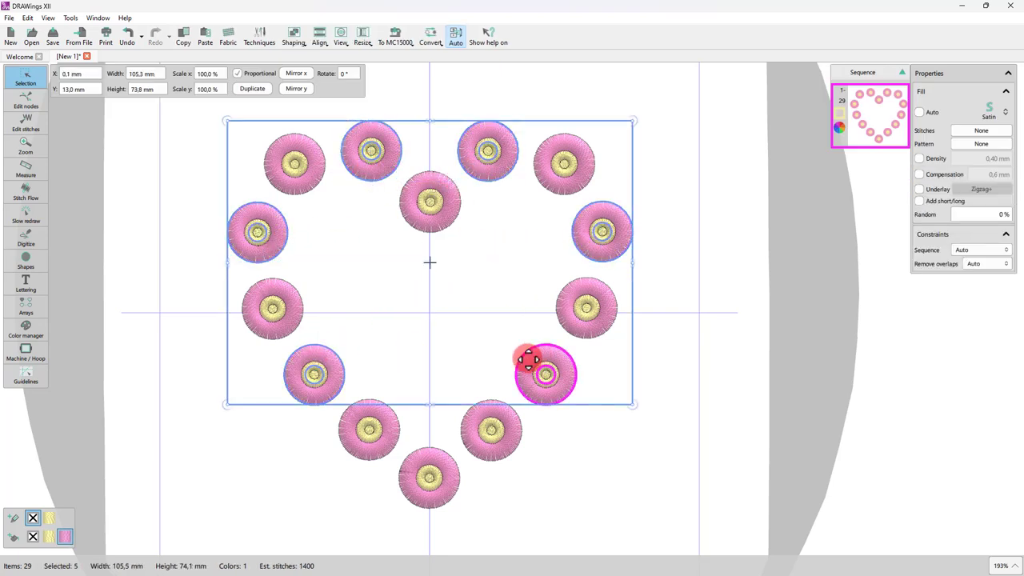
left_click(409, 465, "shift")
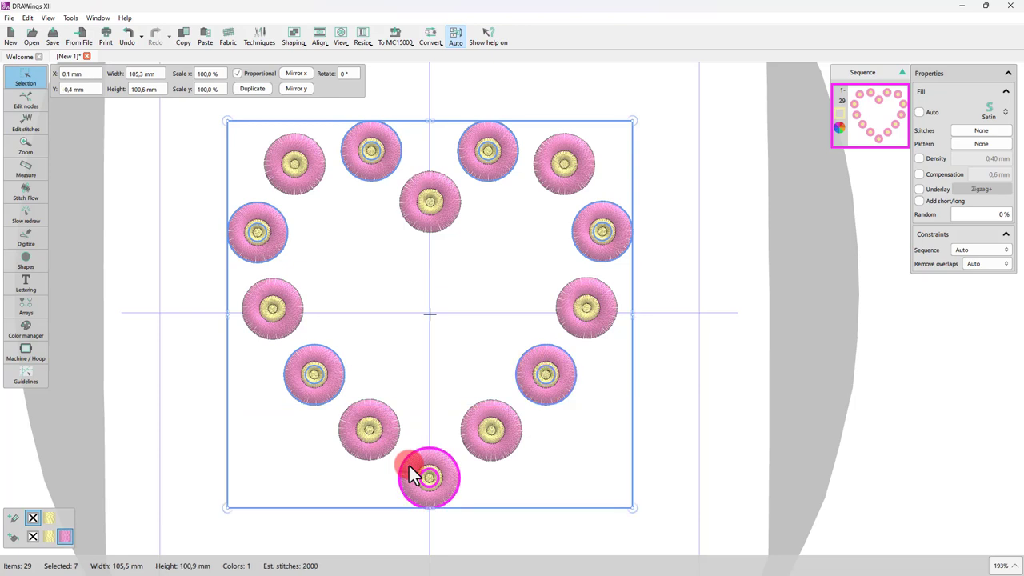
Recolour the selected flowers' petals Dark Salmon Pink.
left_click(14, 538)
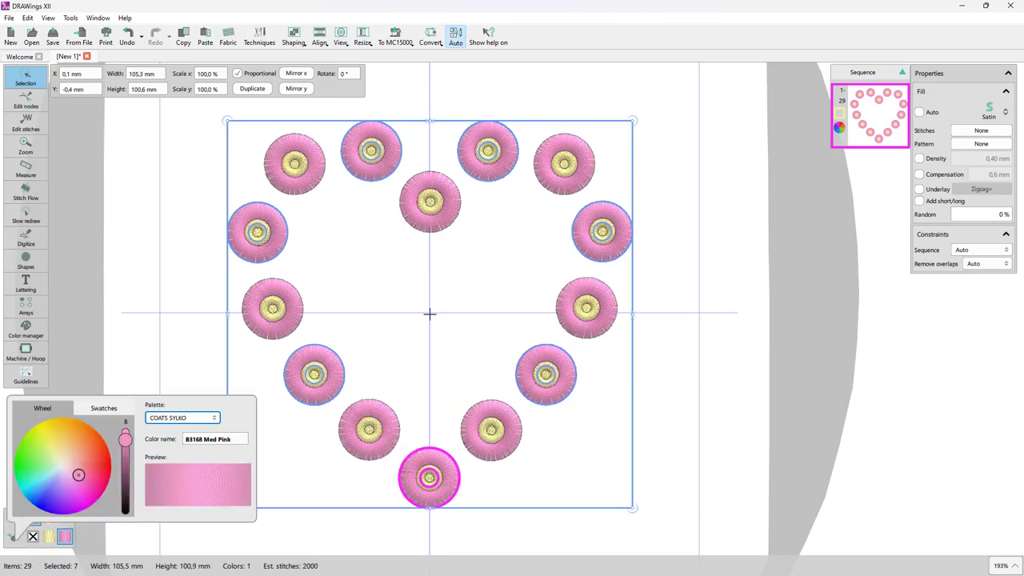
left_click(95, 463)
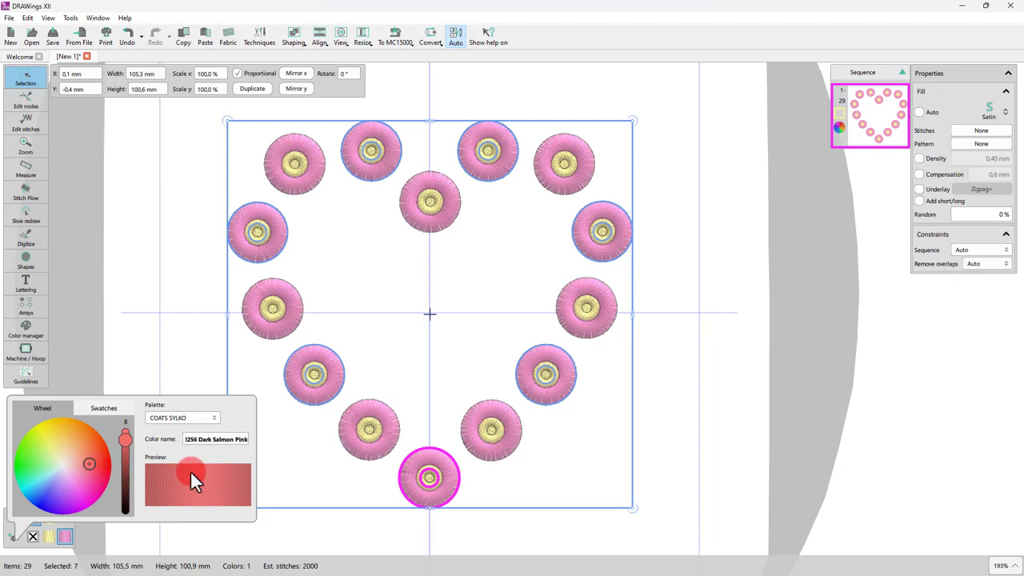
left_click(297, 489)
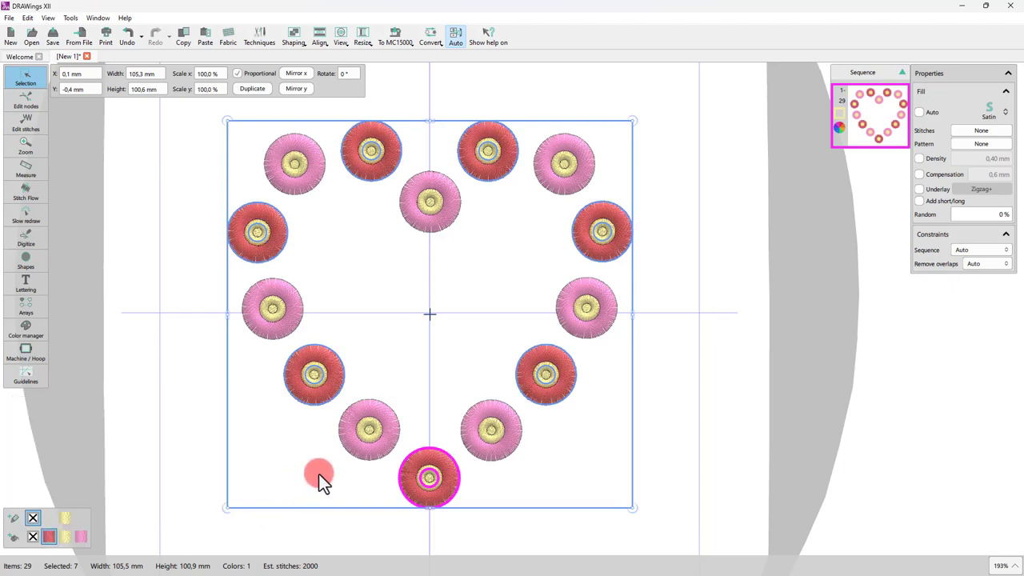
left_click(550, 485)
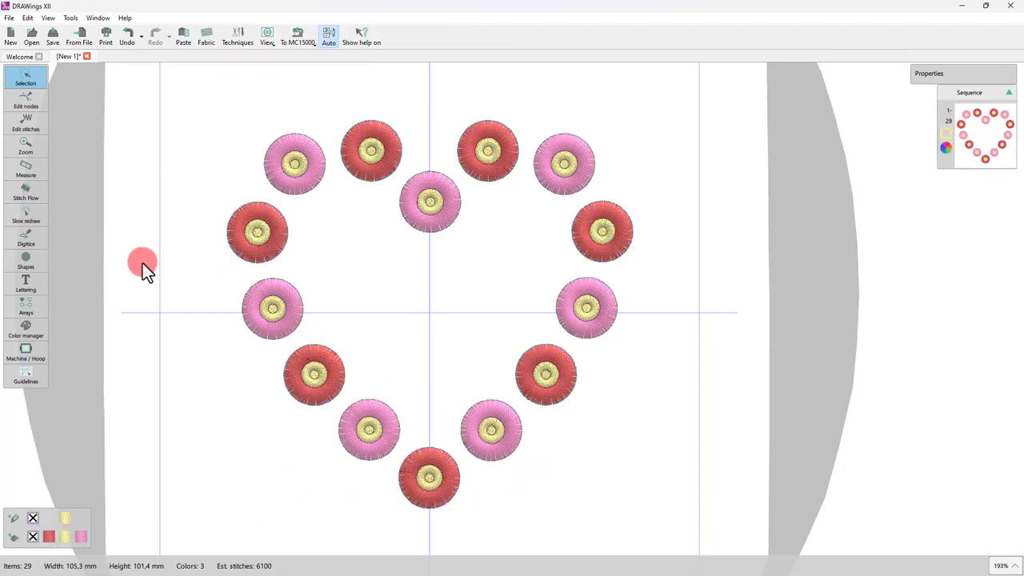
left_click(26, 215)
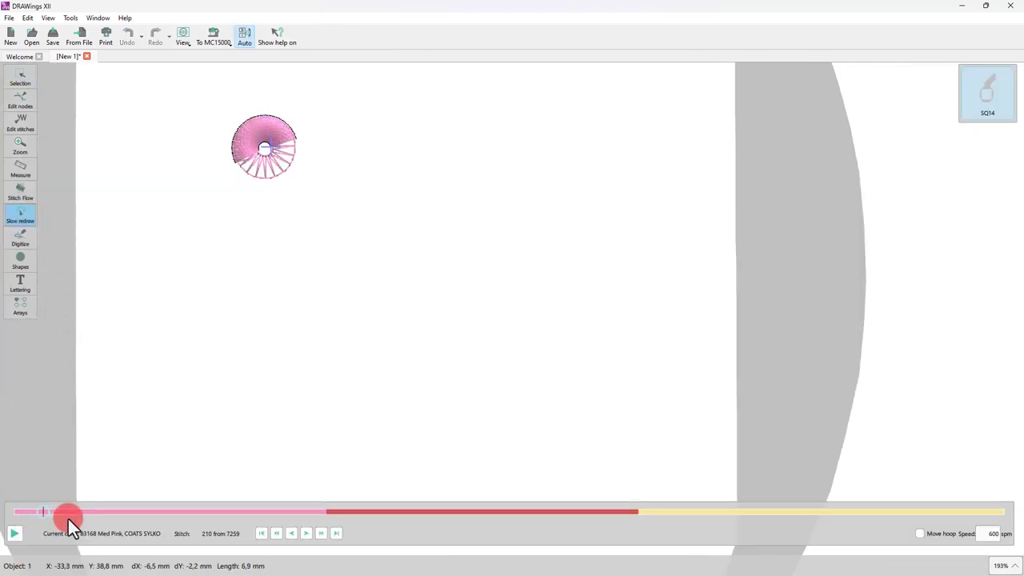
left_click_drag(76, 518, 217, 516)
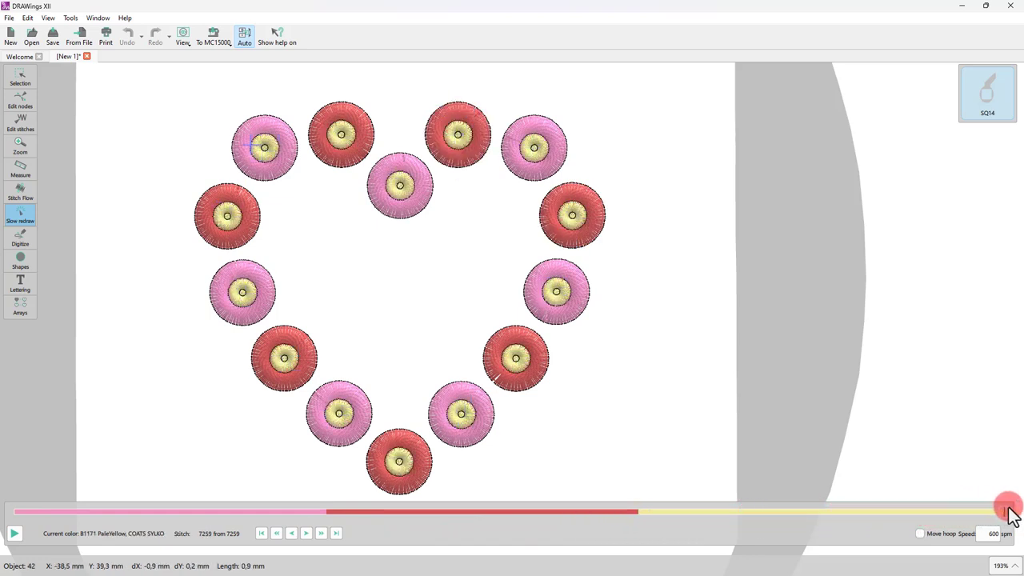
left_click(19, 80)
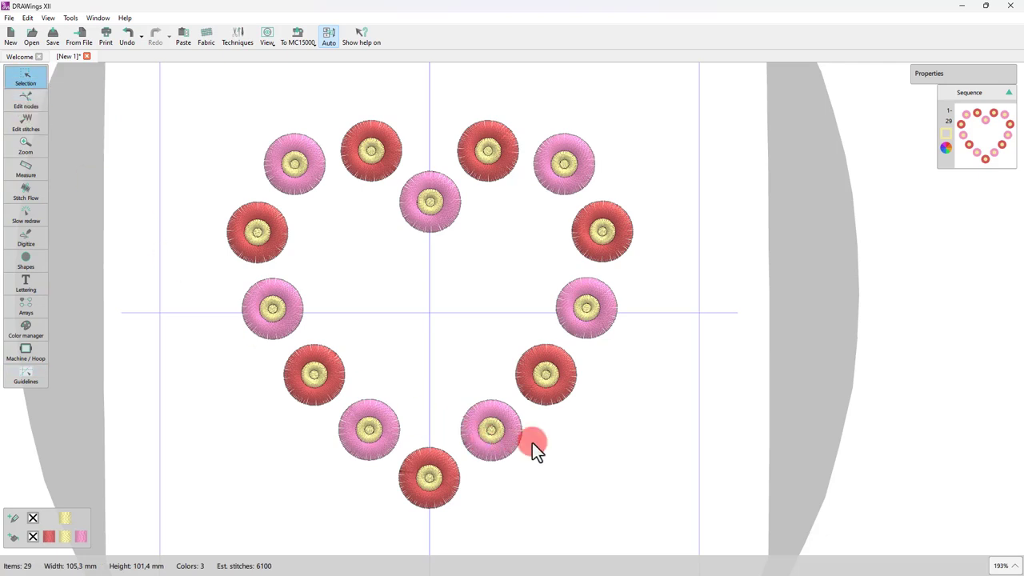